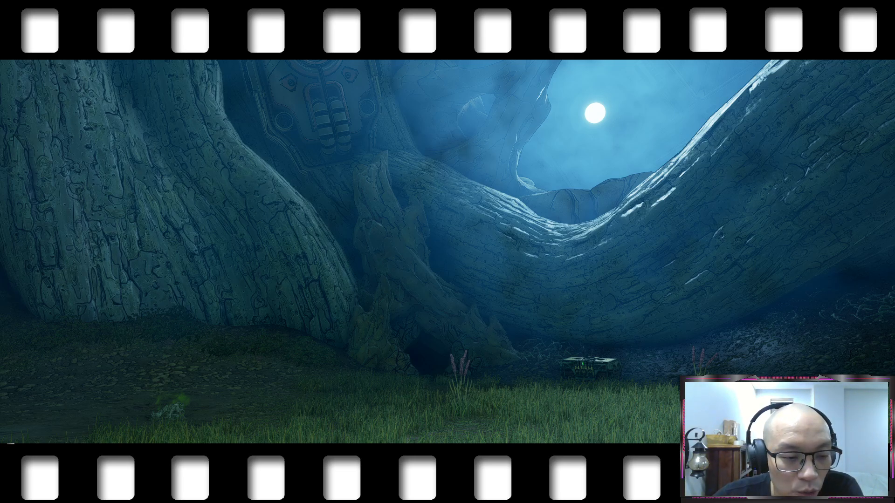
Step: Show the 顯示器擷取 3 source and set the Mic/Aux audio monitoring to 監測和輸出 in the advanced audio properties
{"action": "left_click", "coordinate": [160, 373]}
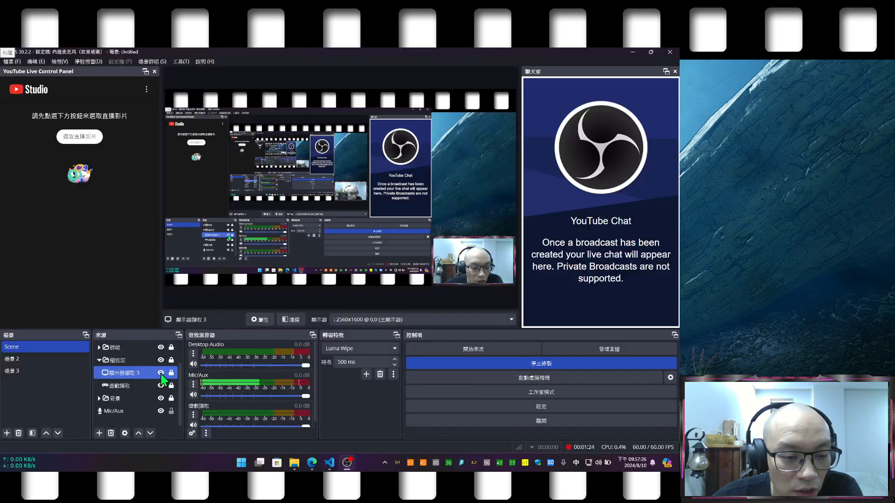
{"action": "left_click", "coordinate": [192, 433]}
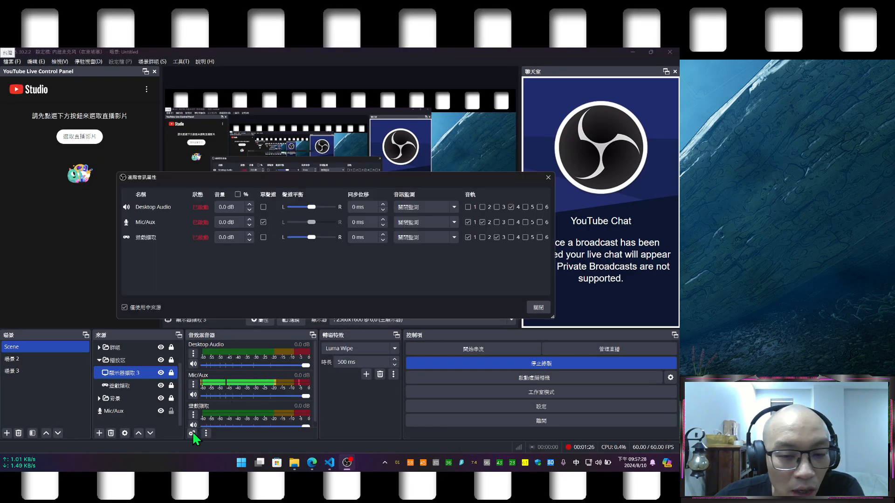
{"action": "left_click", "coordinate": [451, 222]}
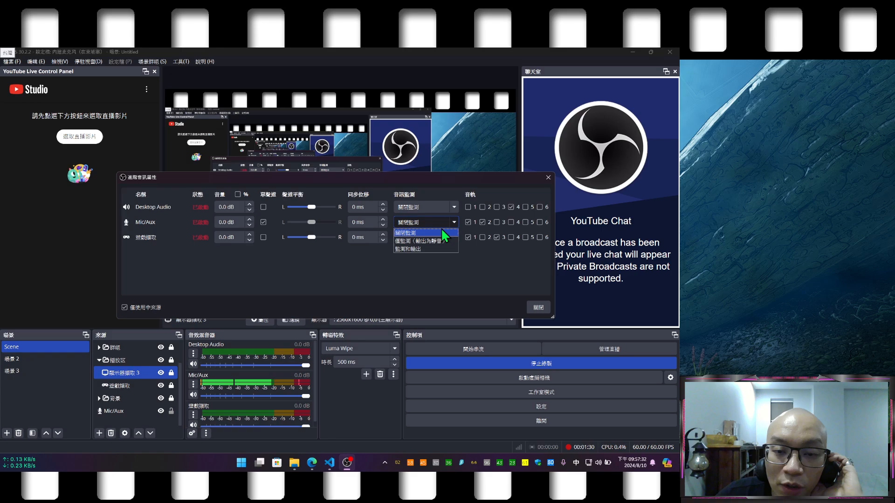
{"action": "left_click", "coordinate": [420, 249]}
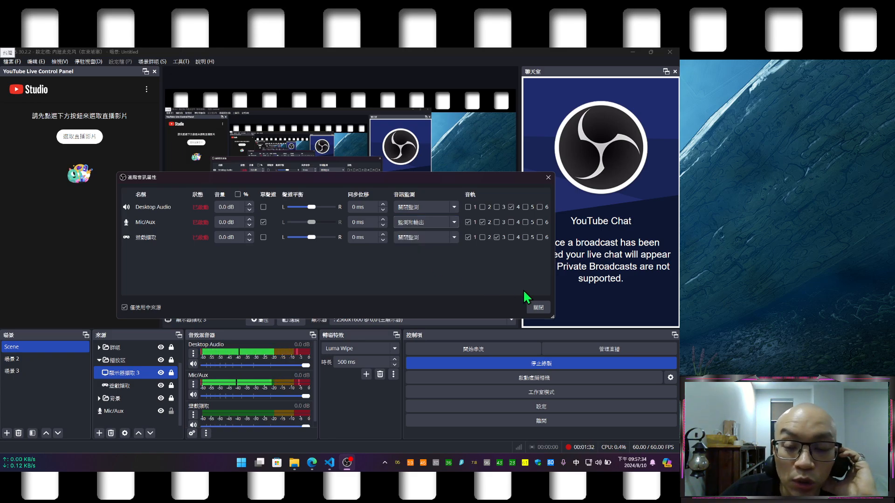
{"action": "left_click", "coordinate": [536, 307]}
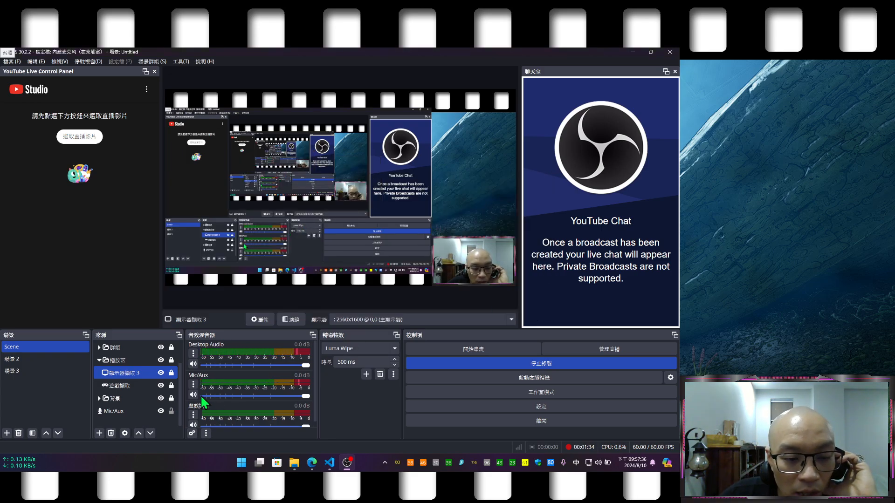
Step: Open the Mic/Aux filters, disable the noise gate and all three noise suppression filters, and move the filter window clear of the audio mixer
{"action": "left_click", "coordinate": [193, 384]}
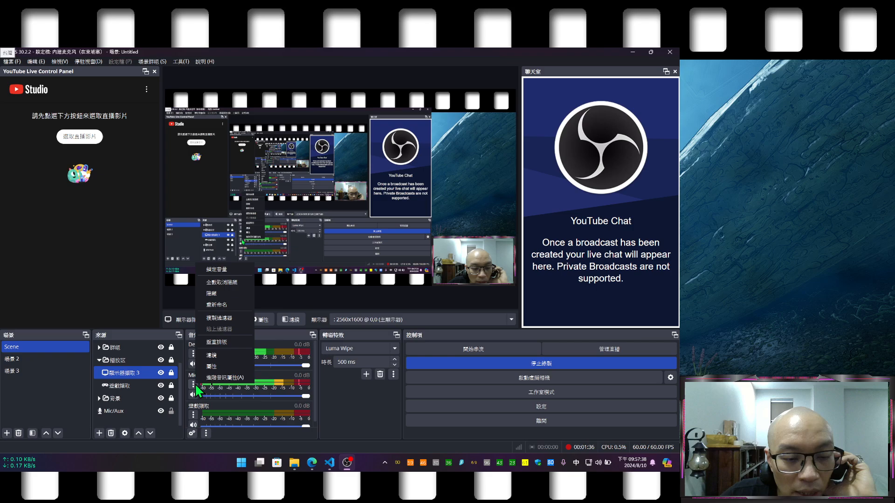
{"action": "left_click", "coordinate": [222, 353]}
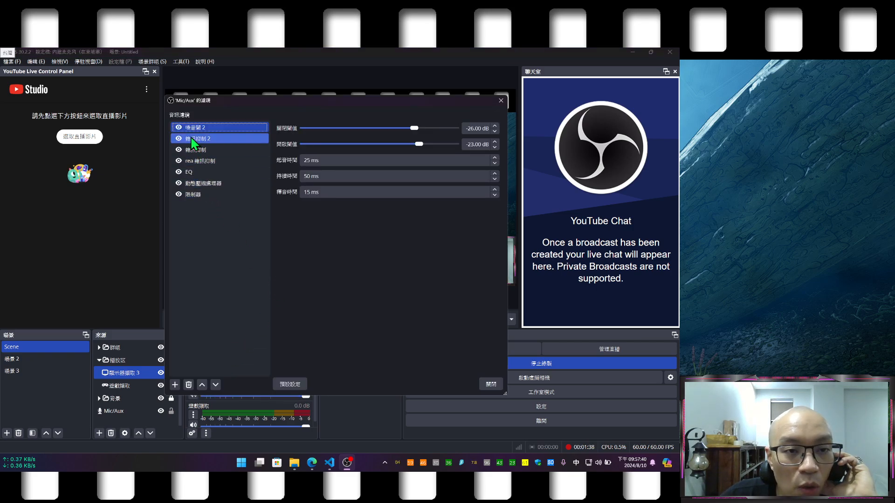
{"action": "left_click", "coordinate": [178, 128]}
{"action": "left_click", "coordinate": [178, 139]}
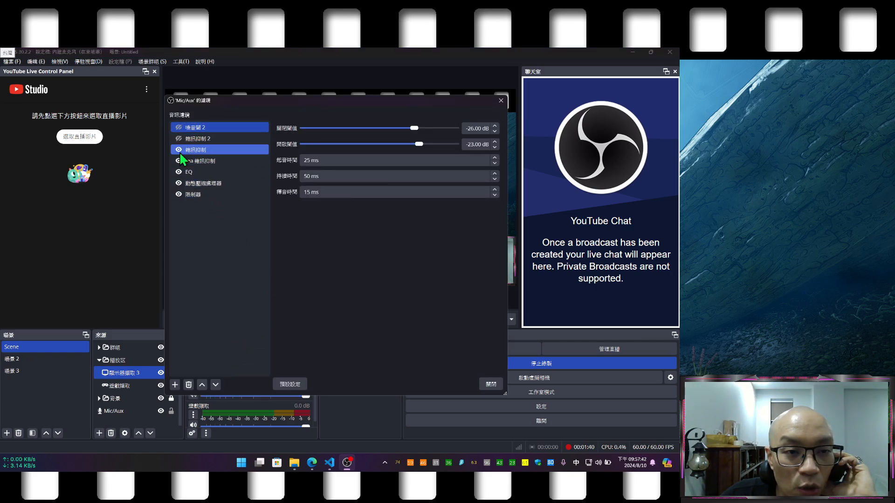
{"action": "left_click", "coordinate": [179, 149]}
{"action": "left_click", "coordinate": [179, 161]}
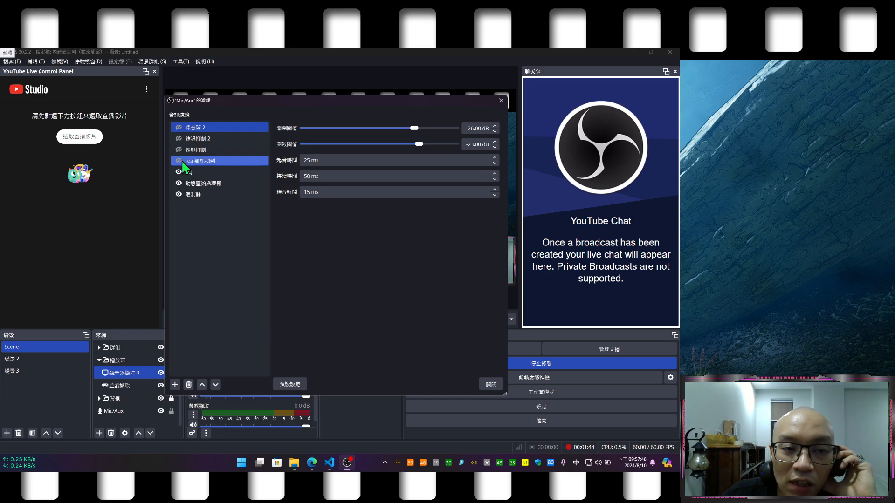
{"action": "left_click_drag", "start_coordinate": [280, 106], "coordinate": [425, 86]}
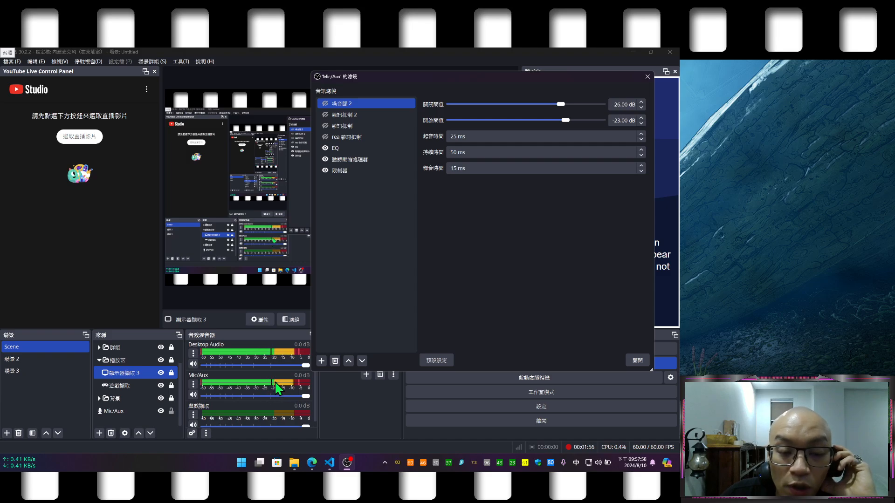
Step: Re-enable the noise gate and the three noise suppression filters on Mic/Aux
{"action": "left_click", "coordinate": [326, 104]}
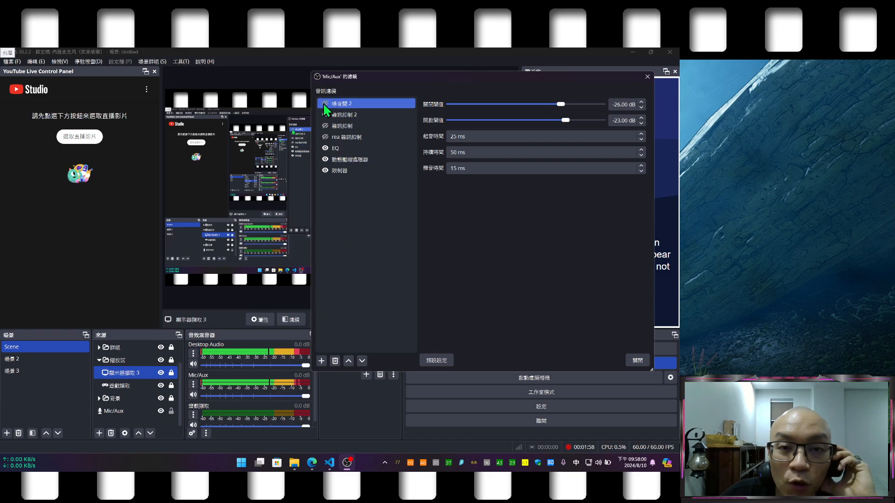
{"action": "left_click", "coordinate": [325, 114]}
{"action": "left_click", "coordinate": [325, 126]}
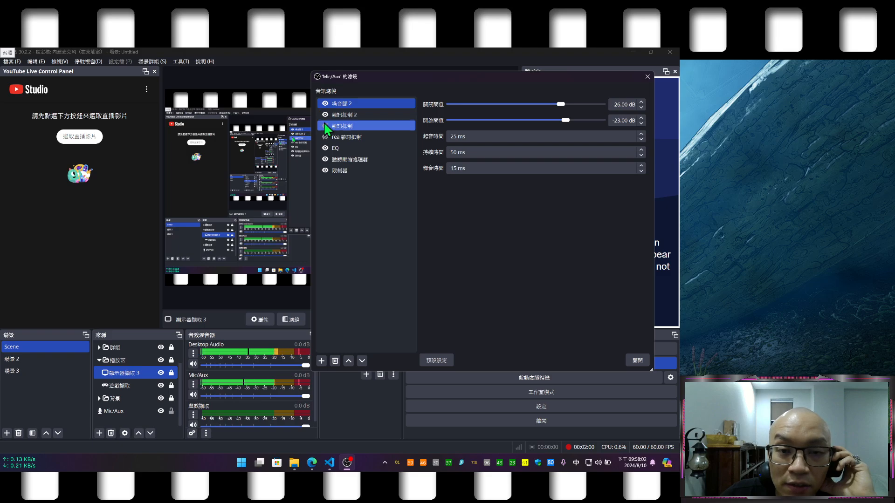
{"action": "left_click", "coordinate": [325, 137]}
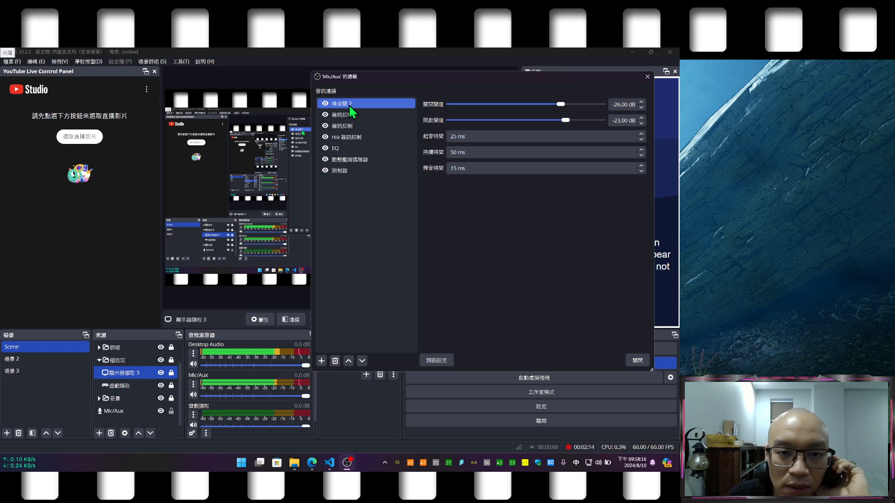
{"action": "left_click", "coordinate": [326, 149]}
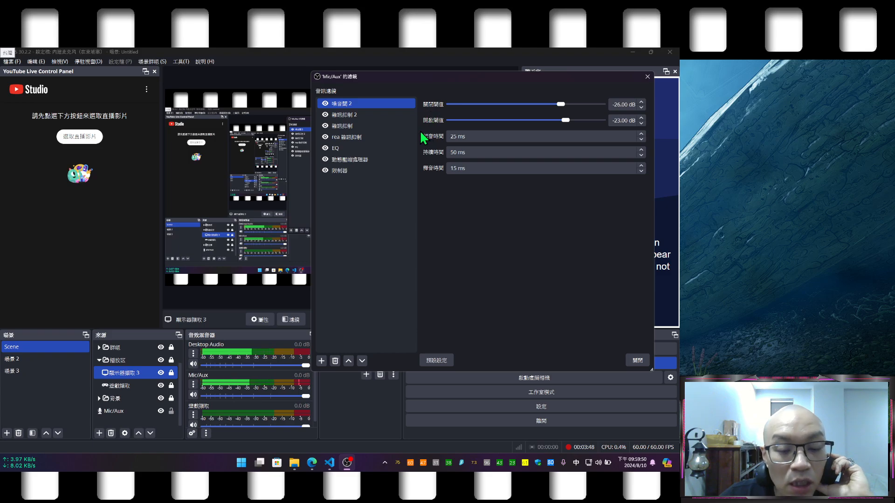
Step: Switch to Visual Studio Code to read the noise gate notes beside the filter settings, and close both windows
{"action": "mouse_move", "coordinate": [332, 465]}
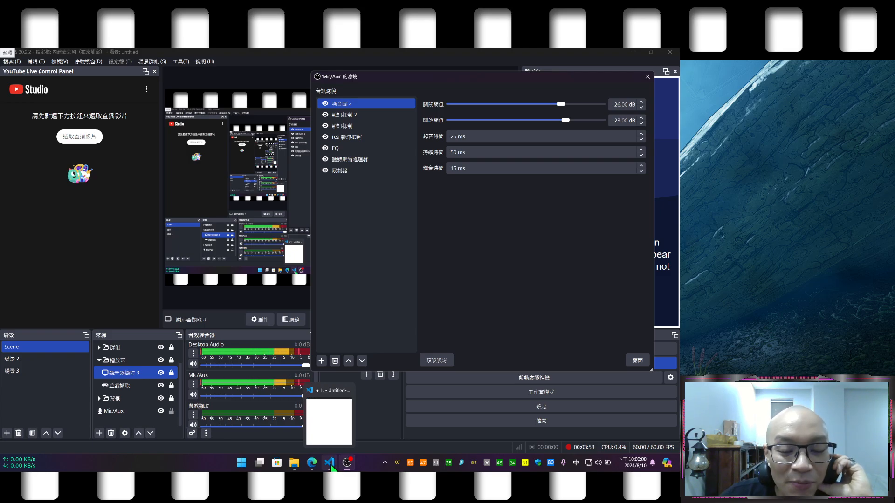
{"action": "left_click", "coordinate": [332, 464]}
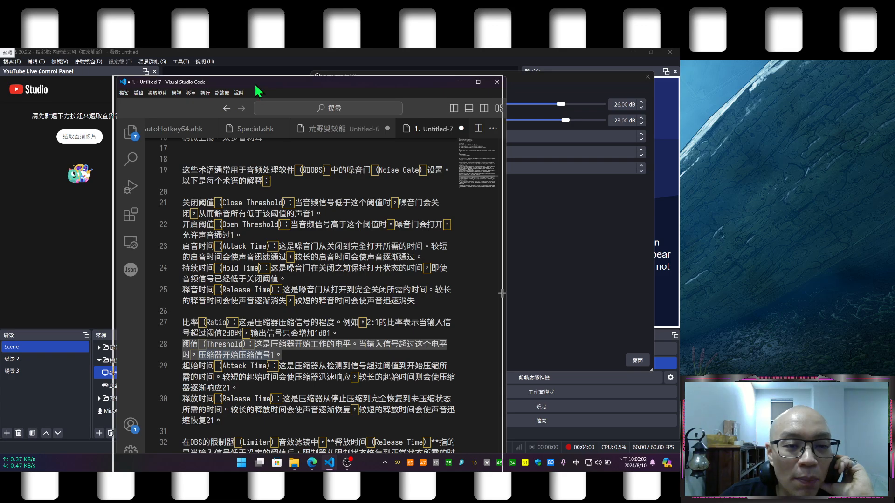
{"action": "left_click_drag", "start_coordinate": [262, 92], "coordinate": [143, 76]}
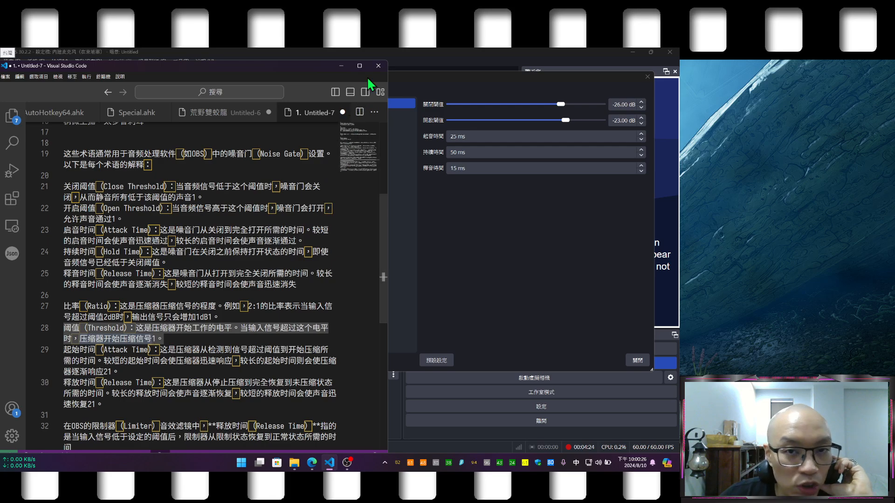
{"action": "left_click", "coordinate": [378, 66]}
{"action": "left_click_drag", "start_coordinate": [401, 79], "coordinate": [131, 70]}
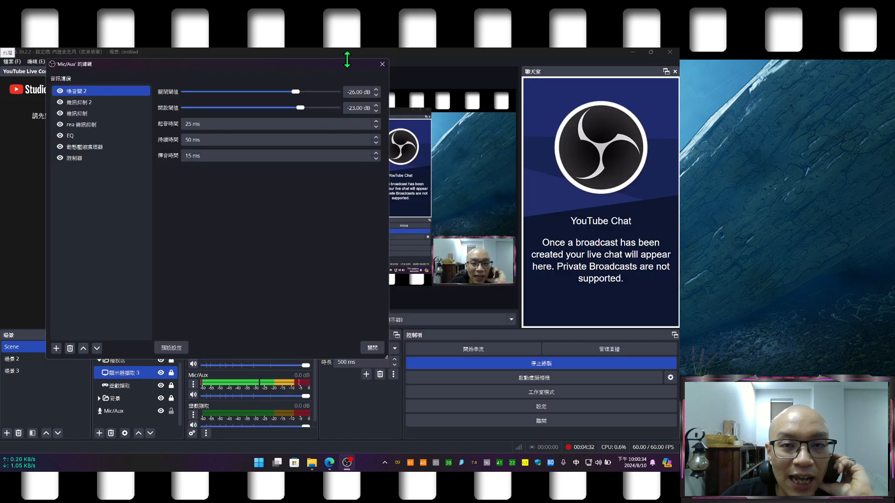
{"action": "left_click", "coordinate": [382, 63]}
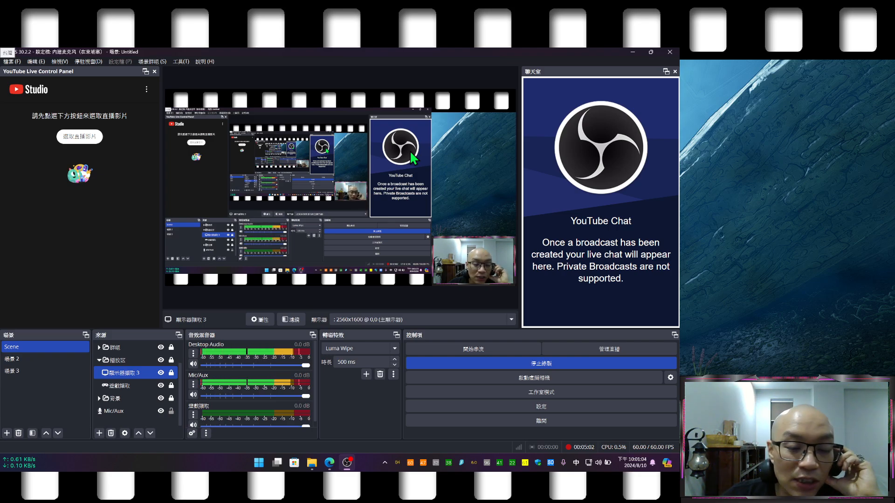
Step: Reopen the Mic/Aux filters, launch Visual Studio Code, and turn on word wrap for the notes
{"action": "left_click", "coordinate": [193, 384]}
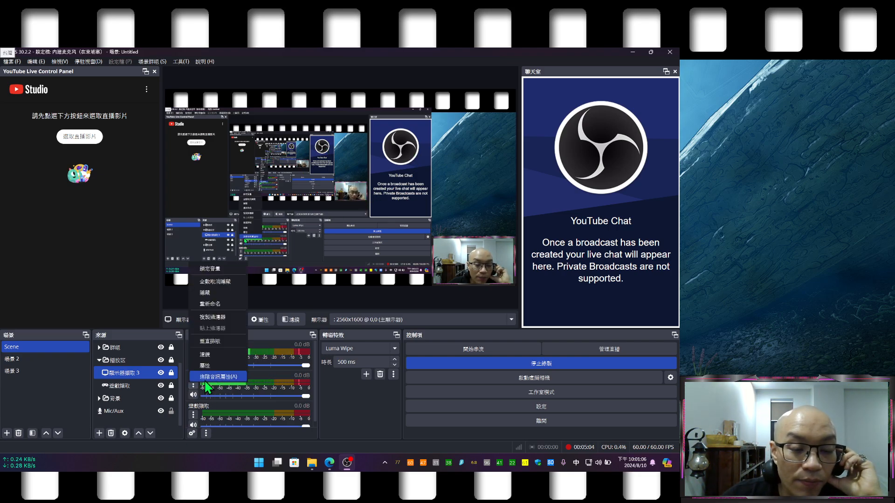
{"action": "left_click", "coordinate": [210, 354]}
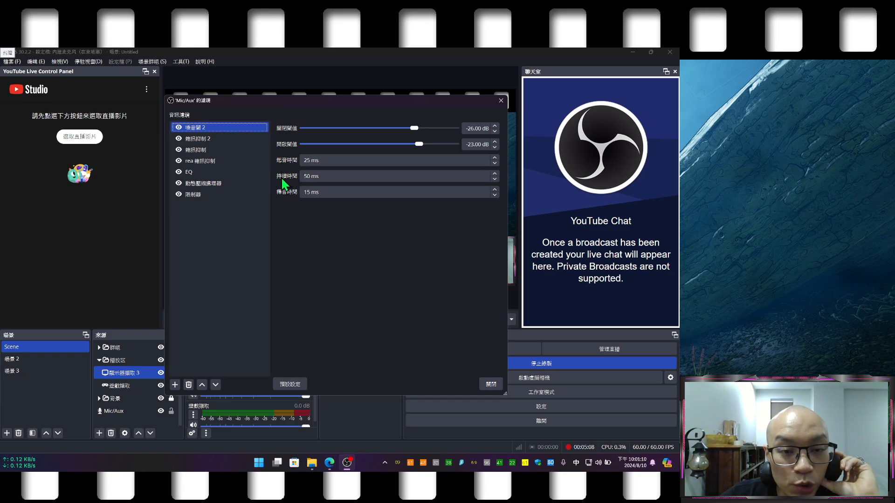
{"action": "mouse_move", "coordinate": [331, 467]}
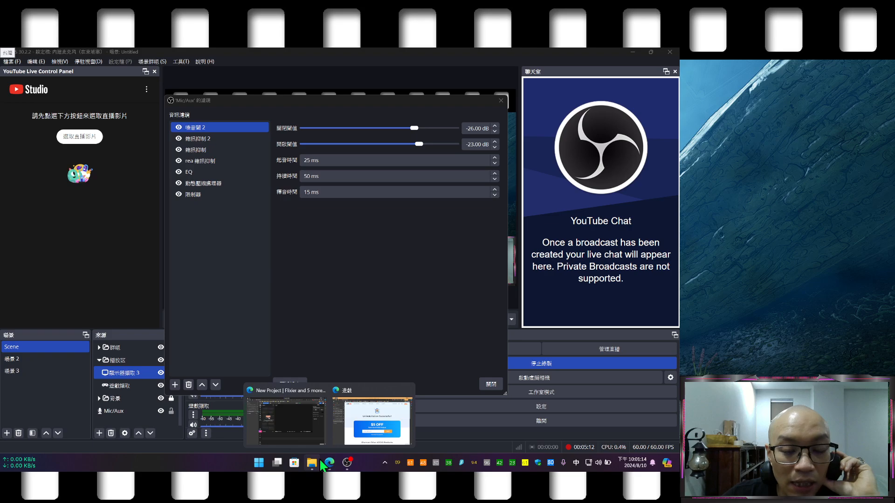
{"action": "key", "text": "super"}
{"action": "type", "text": "visual studio code"}
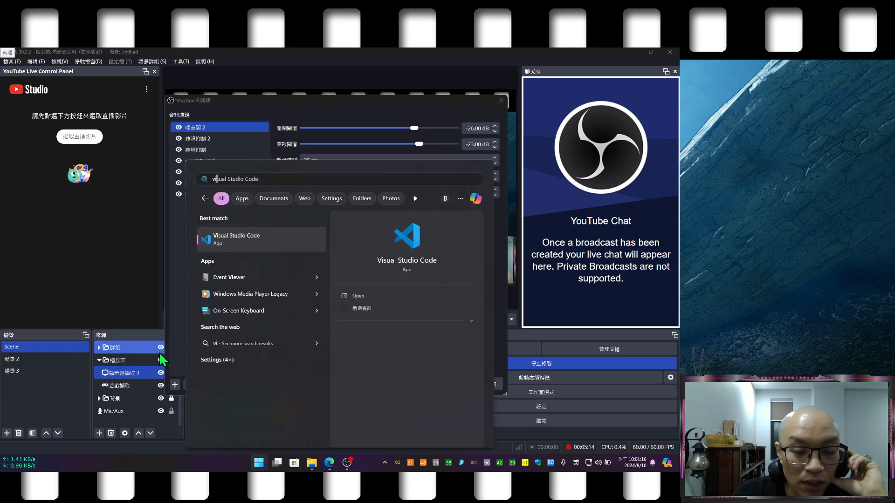
{"action": "key", "text": "Return"}
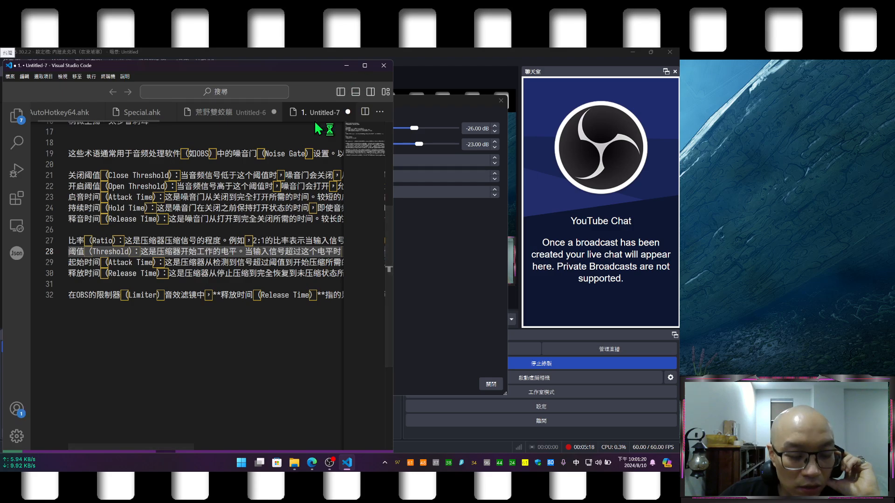
{"action": "key", "text": "alt+z"}
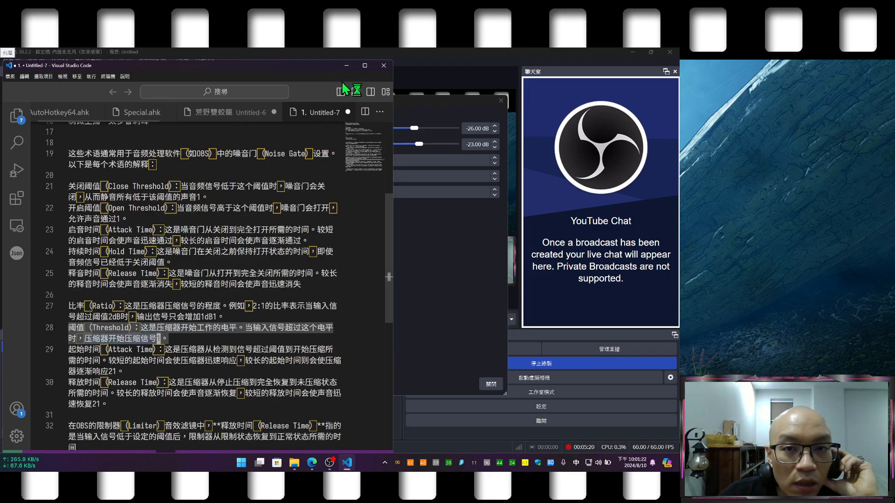
Step: Maximize the notes and read through the EQ tips and the noise gate, compressor and limiter term explanations
{"action": "left_click", "coordinate": [365, 65]}
{"action": "scroll", "coordinate": [134, 187], "scroll_direction": "up", "scroll_amount": 3}
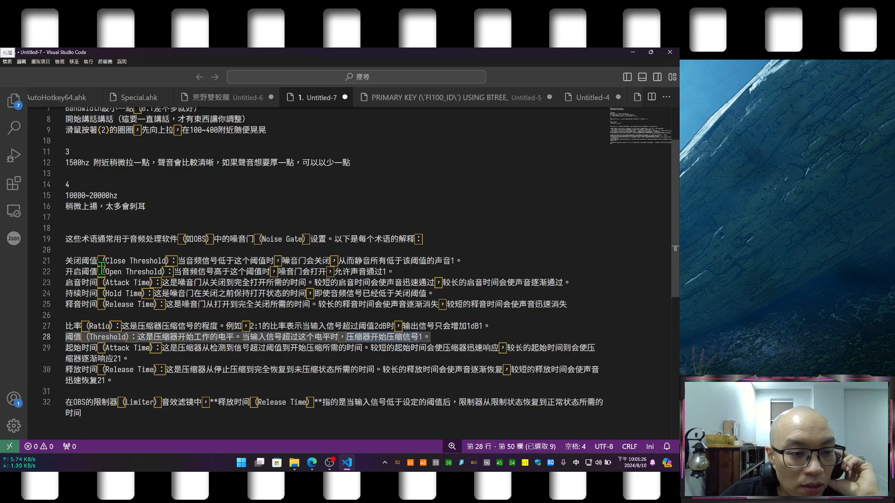
{"action": "scroll", "coordinate": [142, 259], "scroll_direction": "down", "scroll_amount": 1}
{"action": "scroll", "coordinate": [145, 259], "scroll_direction": "up", "scroll_amount": 3}
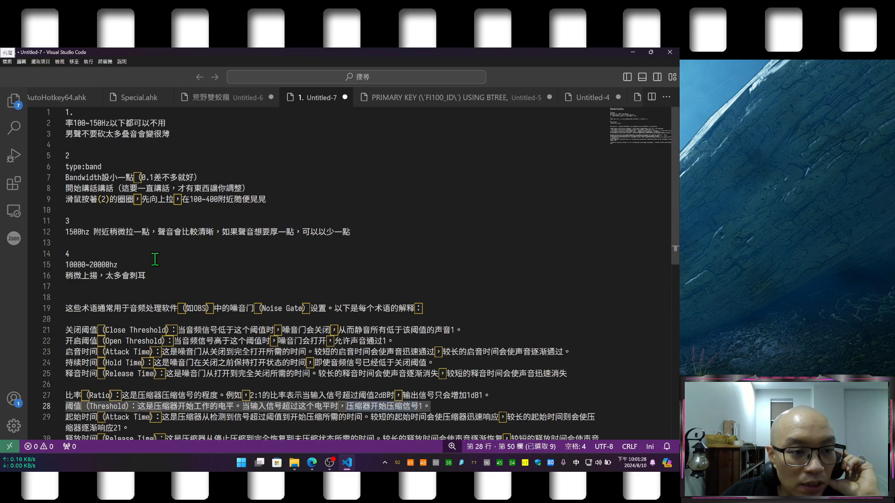
{"action": "scroll", "coordinate": [155, 259], "scroll_direction": "down", "scroll_amount": 4}
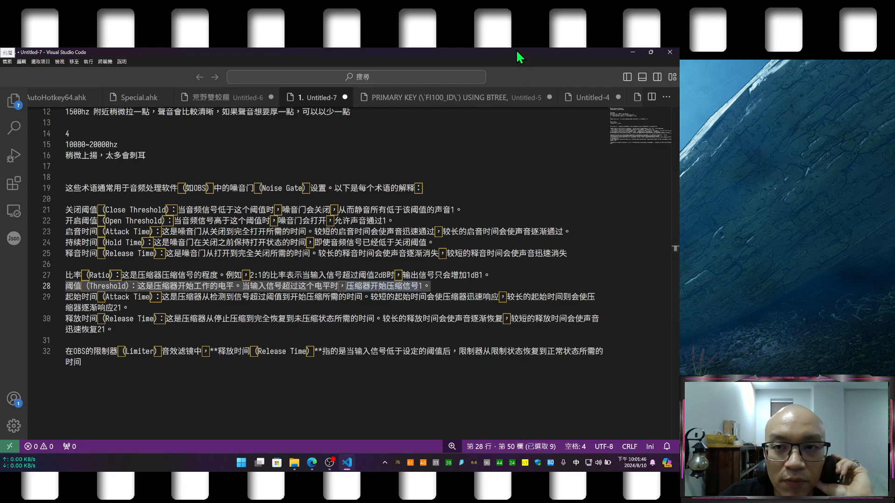
Step: Restore the notes window over the filter window, compare the noise gate explanations with the filter's parameters, and minimize the notes
{"action": "left_click_drag", "start_coordinate": [516, 49], "coordinate": [322, 177]}
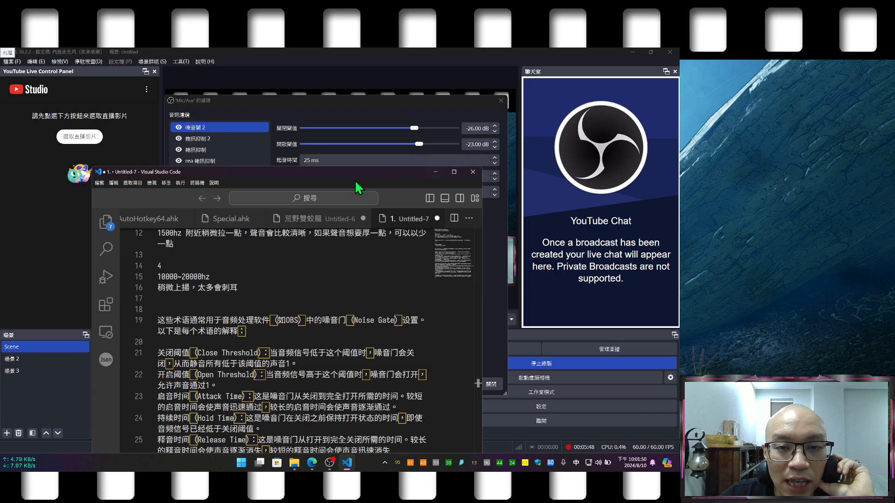
{"action": "left_click_drag", "start_coordinate": [348, 179], "coordinate": [293, 81]}
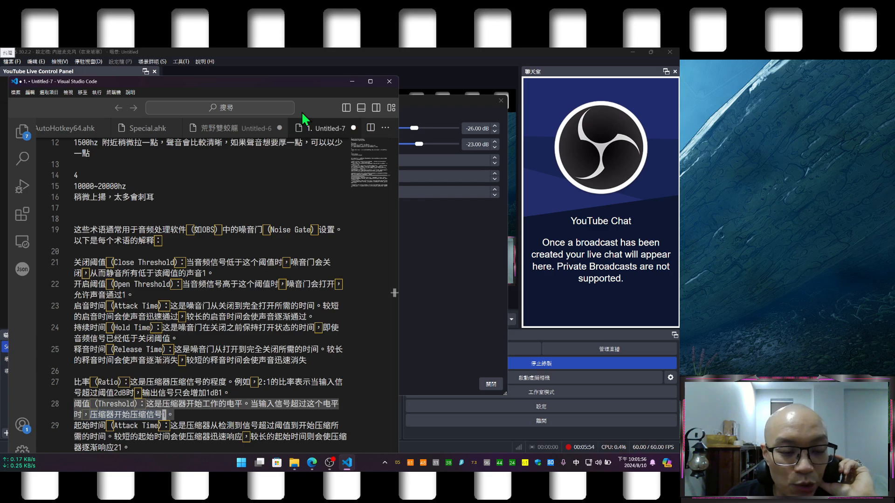
{"action": "scroll", "coordinate": [231, 315], "scroll_direction": "down", "scroll_amount": 2}
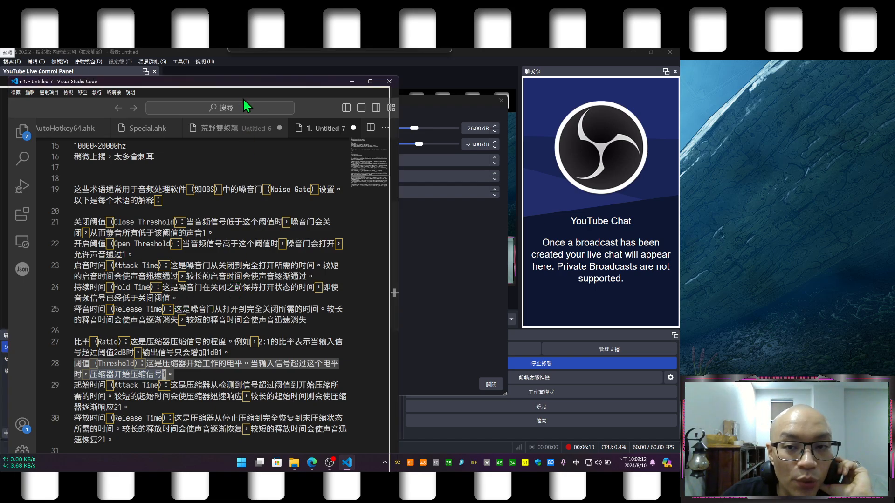
{"action": "left_click_drag", "start_coordinate": [242, 97], "coordinate": [208, 164]}
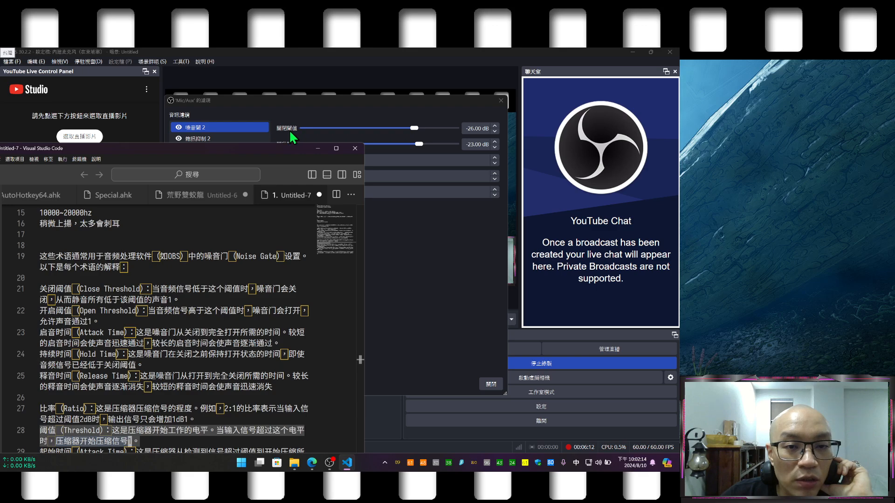
{"action": "left_click_drag", "start_coordinate": [267, 154], "coordinate": [285, 82]}
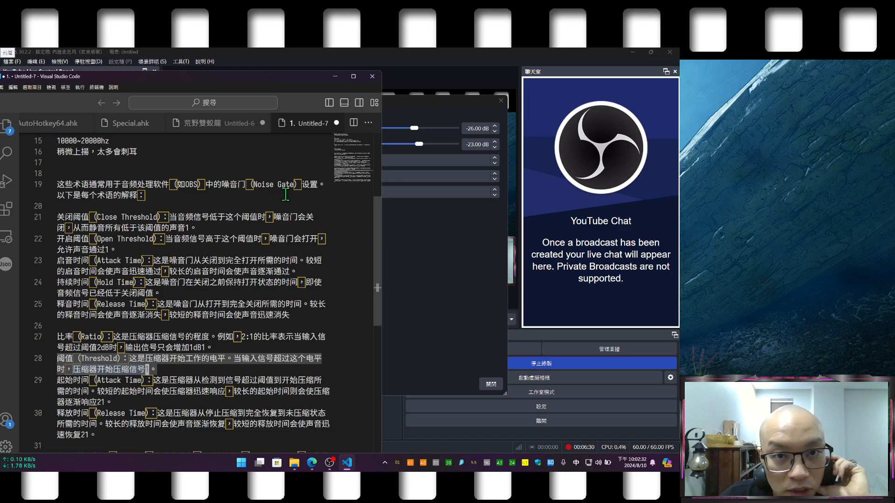
{"action": "left_click", "coordinate": [335, 77]}
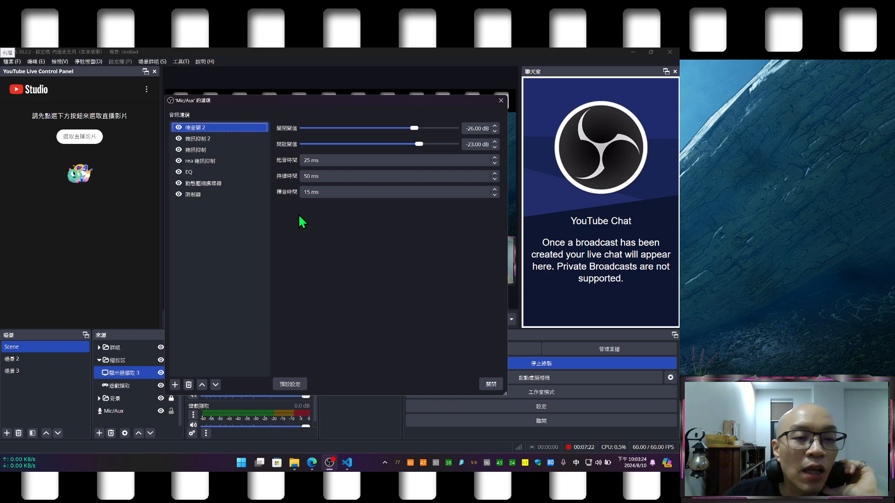
{"action": "left_click", "coordinate": [198, 139]}
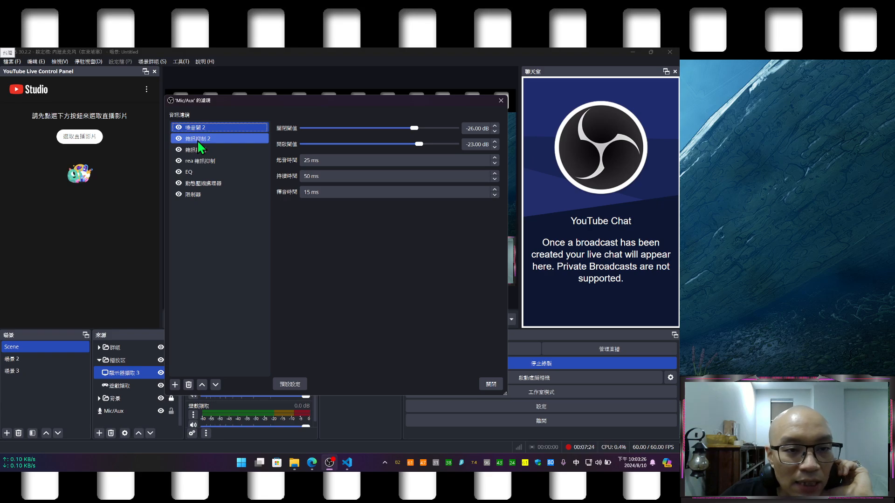
{"action": "left_click", "coordinate": [213, 172]}
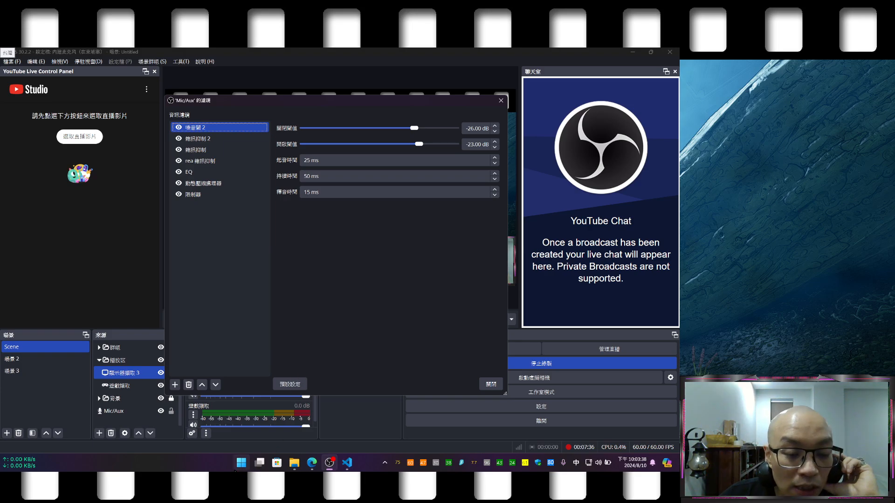
Step: Switch to Armoury Crate, examine the ROG Zephyrus M16's two-way AI noise cancellation settings, and close the program
{"action": "key", "text": "super"}
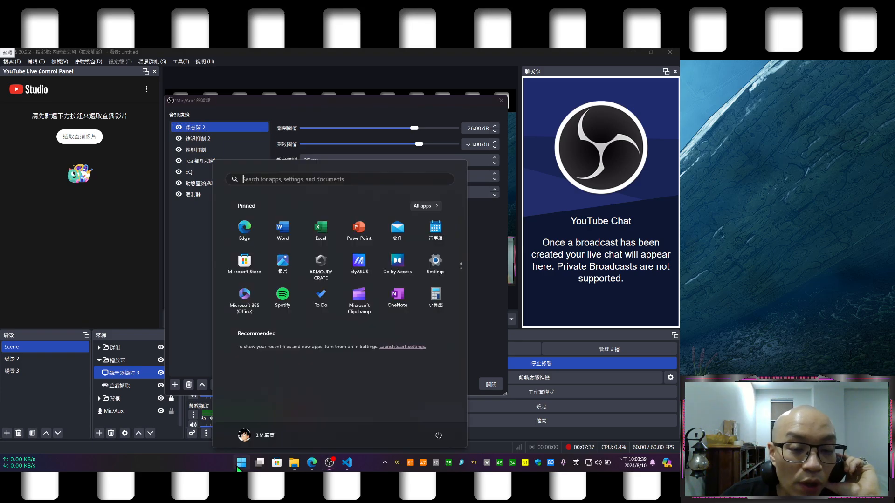
{"action": "left_click", "coordinate": [328, 265]}
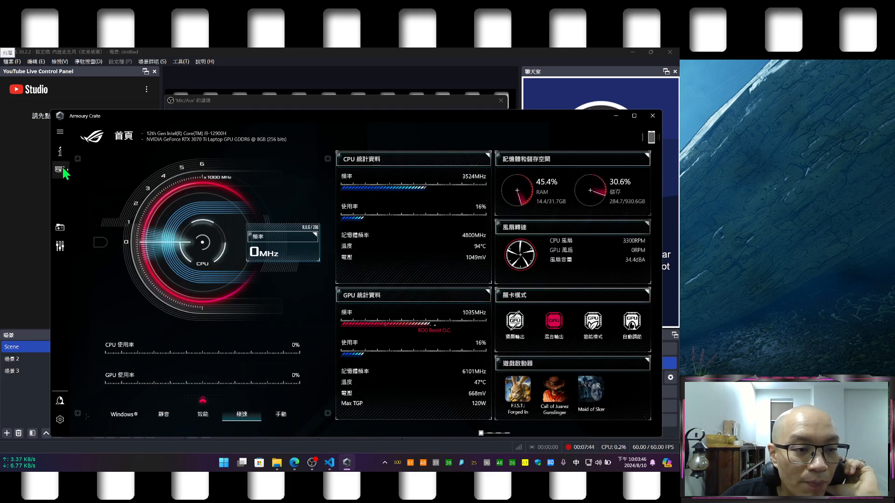
{"action": "left_click", "coordinate": [63, 168]}
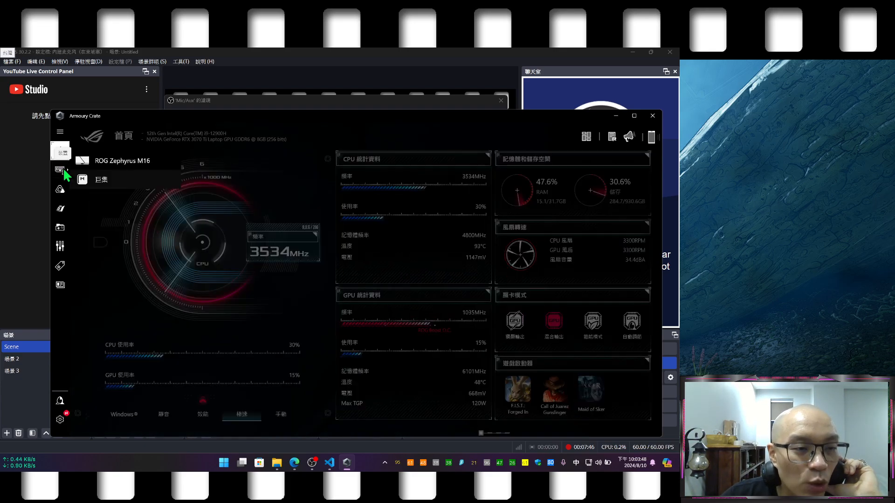
{"action": "left_click", "coordinate": [128, 167]}
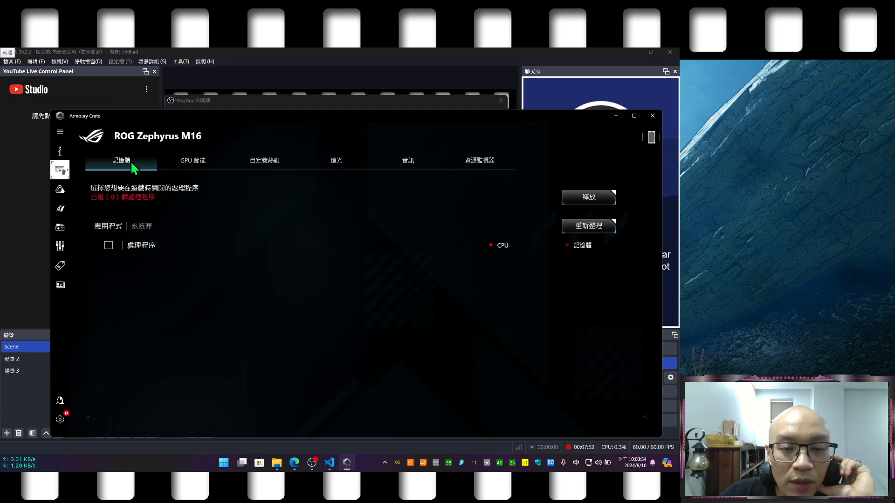
{"action": "left_click", "coordinate": [412, 165]}
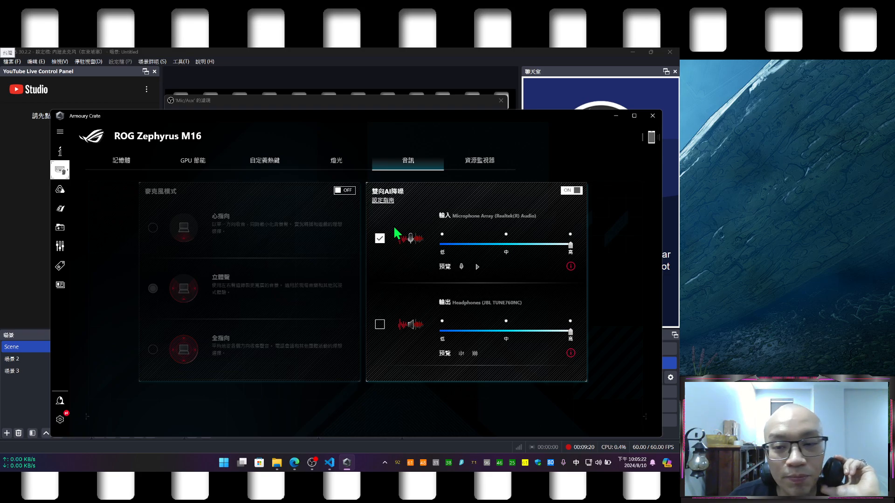
{"action": "left_click", "coordinate": [654, 116]}
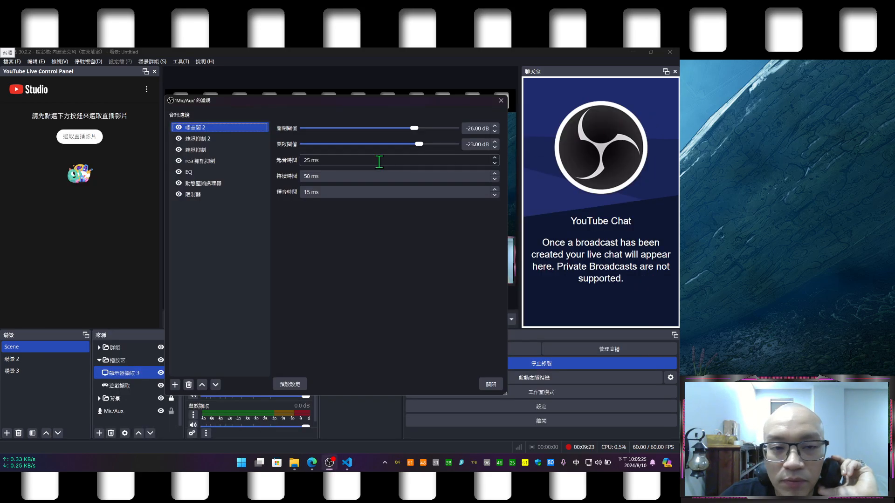
Step: Examine the 雜訊抑制 2 filter's settings and its available noise suppression methods without changing the method
{"action": "left_click", "coordinate": [206, 138]}
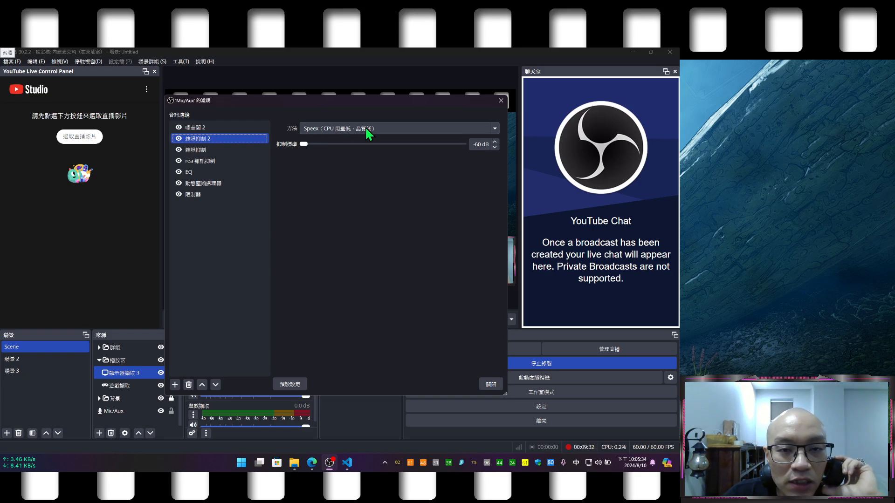
{"action": "left_click", "coordinate": [394, 130]}
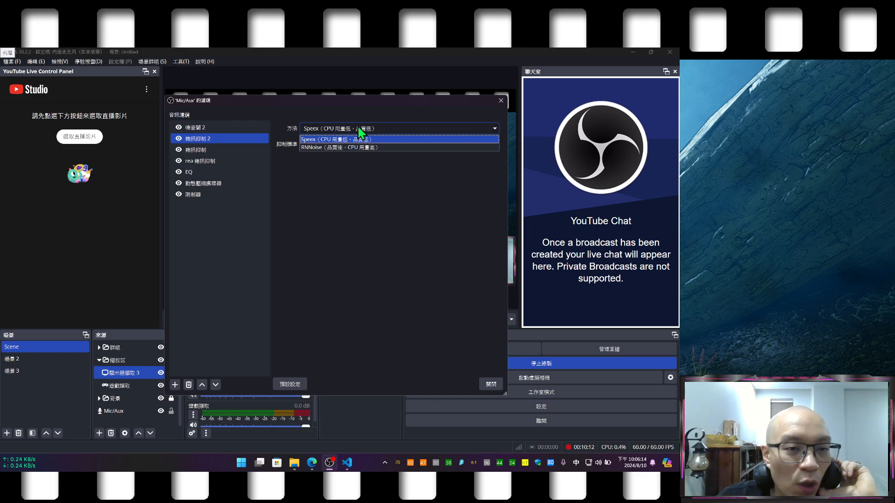
{"action": "left_click", "coordinate": [358, 129]}
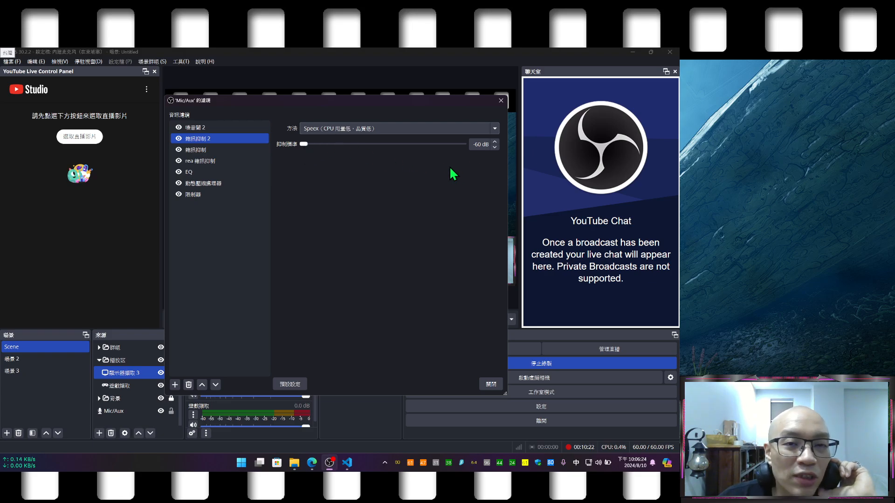
Step: Show the 雜訊抑制 filter's RNNoise settings and leave it as the only active noise suppression by disabling rea 雜訊抑制 and 雜訊抑制 2
{"action": "left_click", "coordinate": [229, 151]}
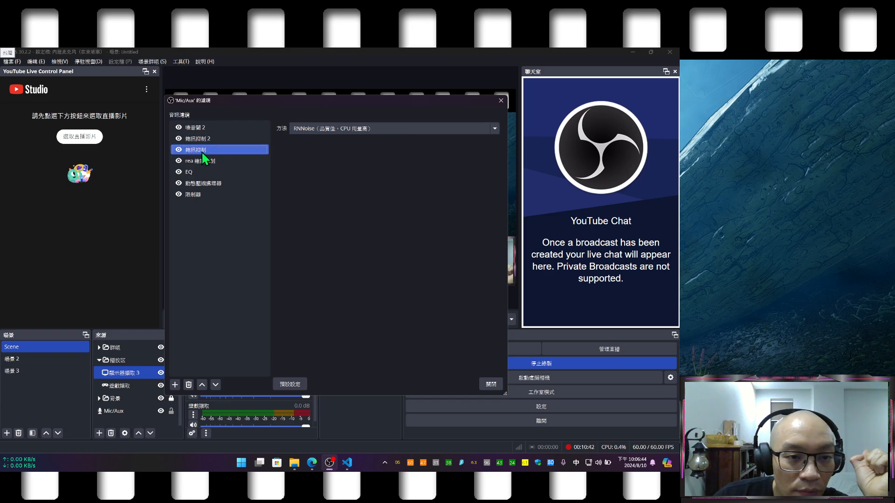
{"action": "left_click", "coordinate": [184, 162], "text": "shift"}
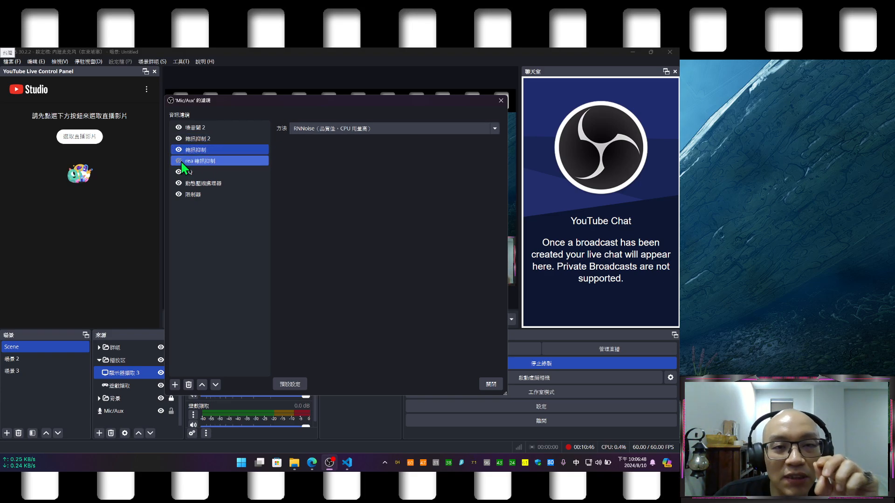
{"action": "left_click", "coordinate": [181, 150]}
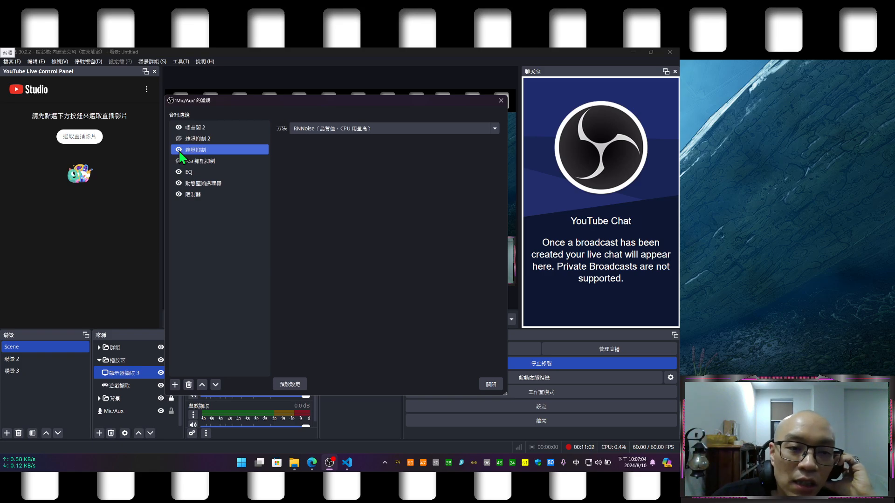
Step: Enable 雜訊抑制 2 and disable 雜訊抑制 to try Speex suppression alone, and re-enable all noise suppression filters
{"action": "left_click", "coordinate": [191, 139]}
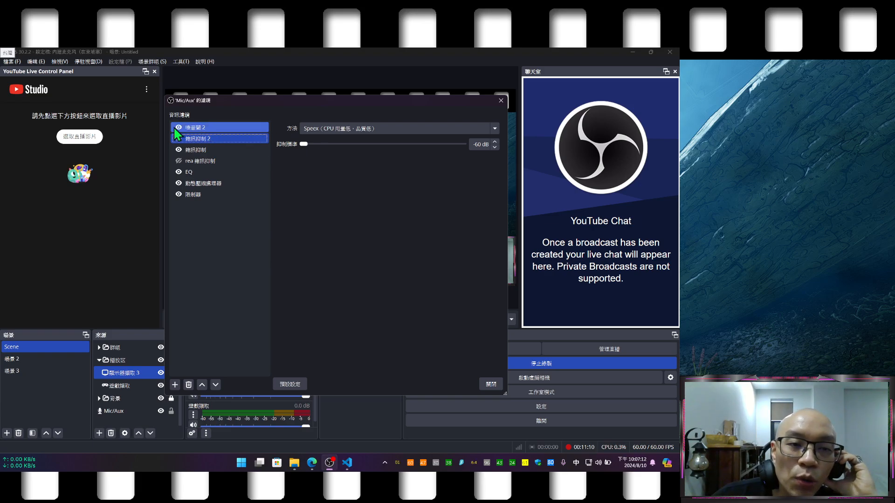
{"action": "left_click", "coordinate": [179, 138]}
{"action": "left_click", "coordinate": [179, 150]}
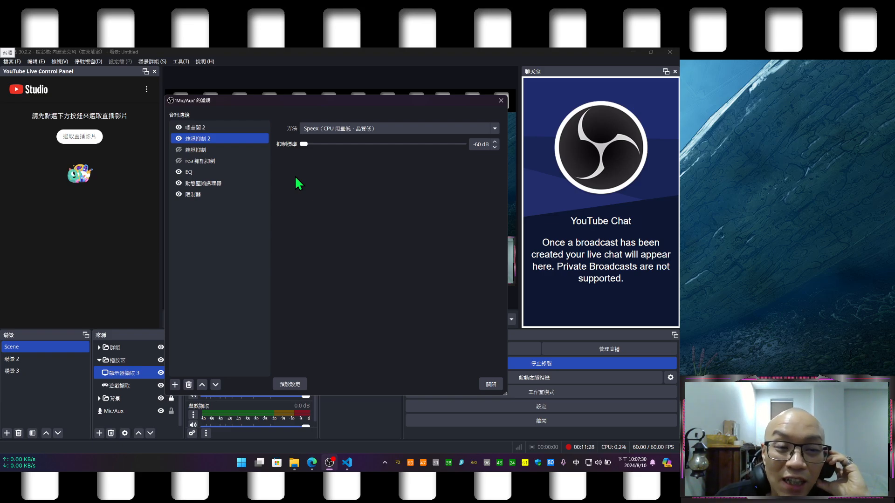
{"action": "left_click", "coordinate": [178, 150]}
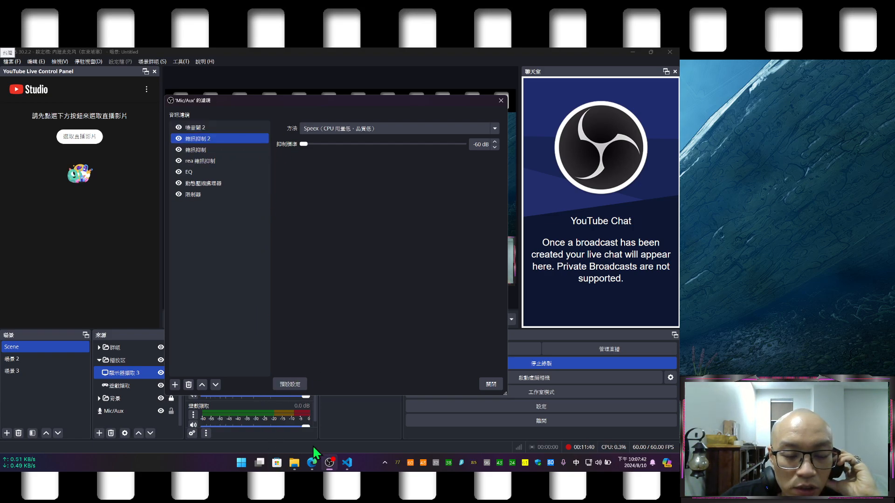
Step: Examine the rea 雜訊抑制 filter's VST plug-in settings
{"action": "left_click", "coordinate": [191, 152]}
{"action": "left_click", "coordinate": [192, 161]}
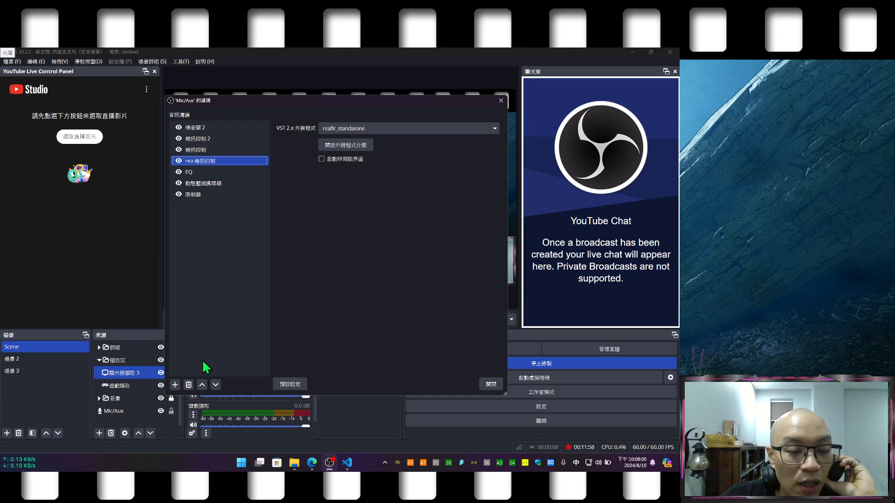
Step: Add a VST 2.x 外掛程式 filter with its default name, view its plug-in choices without picking one, and remove the filter
{"action": "left_click", "coordinate": [176, 385]}
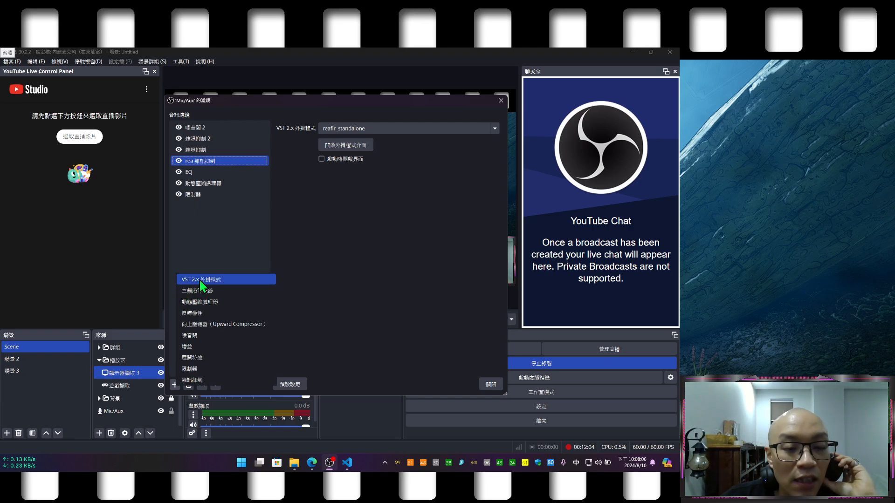
{"action": "left_click", "coordinate": [216, 278]}
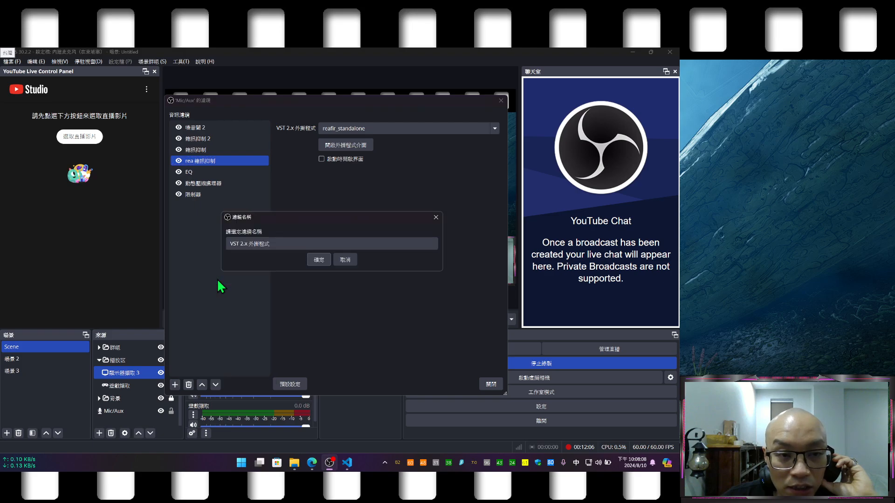
{"action": "left_click", "coordinate": [319, 257]}
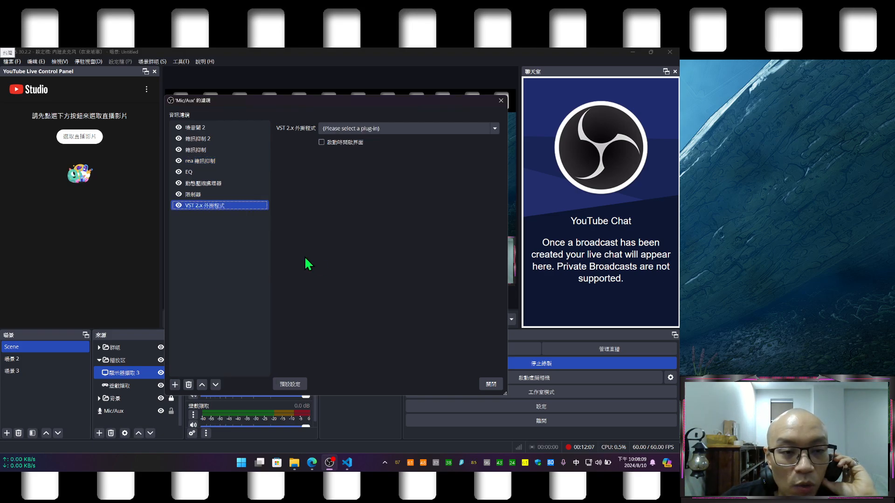
{"action": "left_click", "coordinate": [339, 130]}
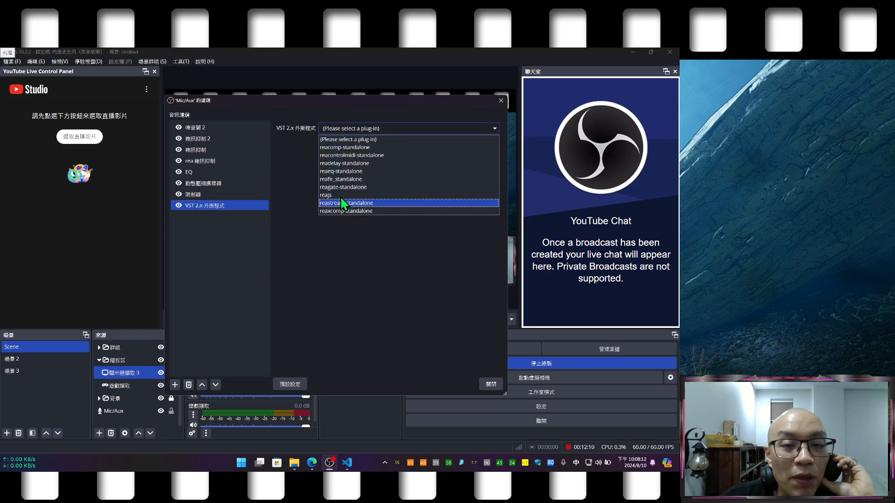
{"action": "left_click", "coordinate": [308, 238]}
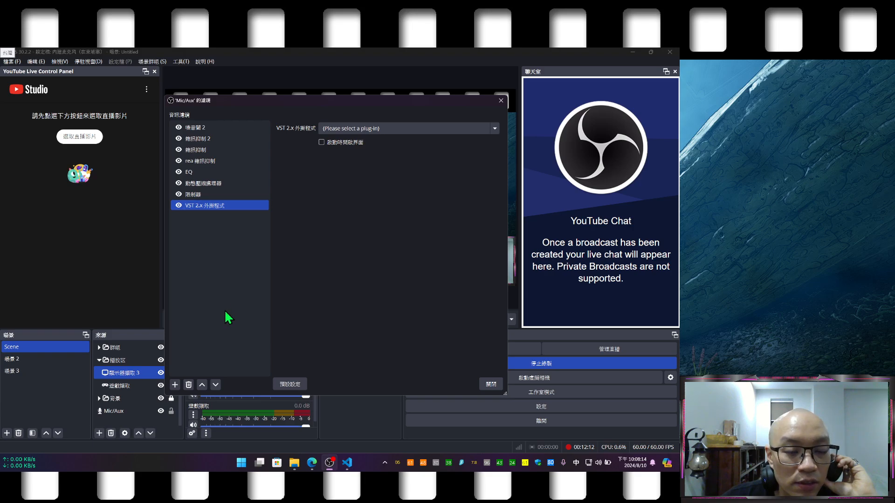
{"action": "left_click", "coordinate": [189, 385]}
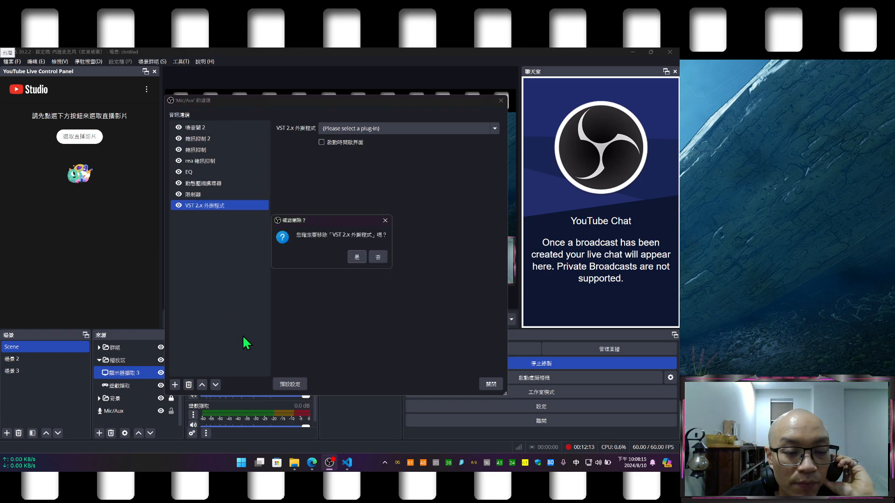
{"action": "left_click", "coordinate": [357, 258]}
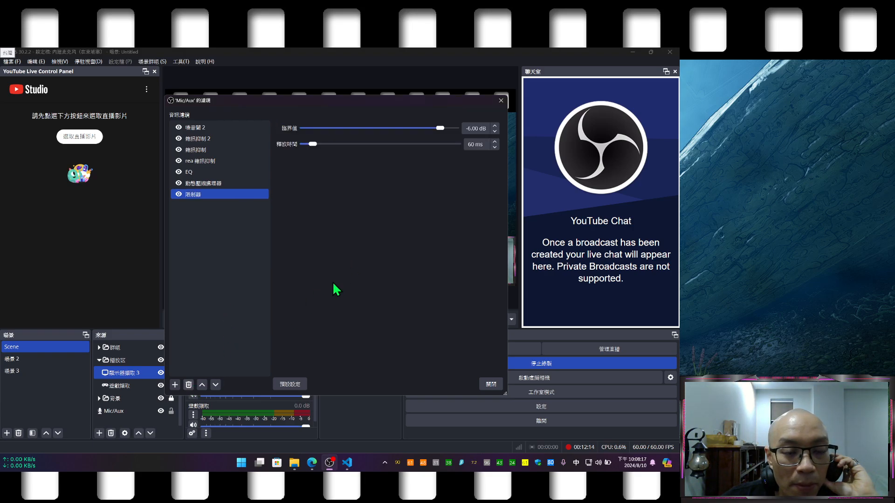
Step: Search for "reaper" in a new Edge window, view the Windows downloads on the official REAPER download page, and minimize the browser
{"action": "left_click", "coordinate": [311, 464]}
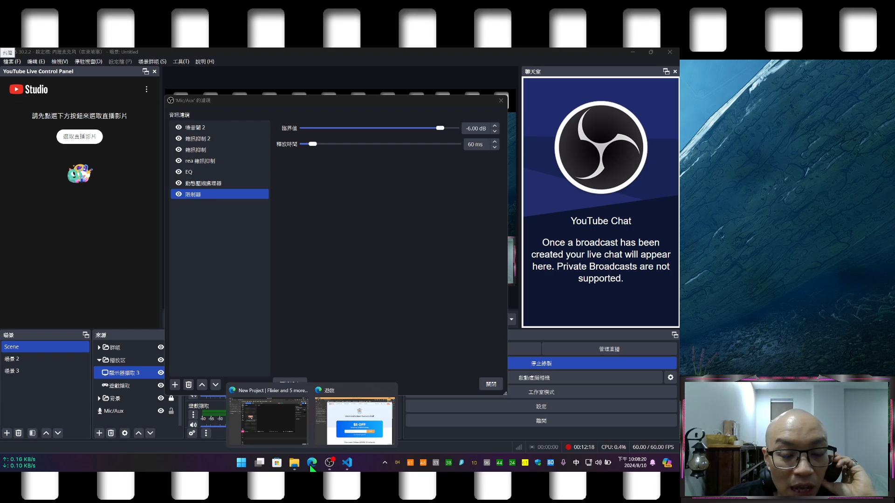
{"action": "middle_click", "coordinate": [311, 464]}
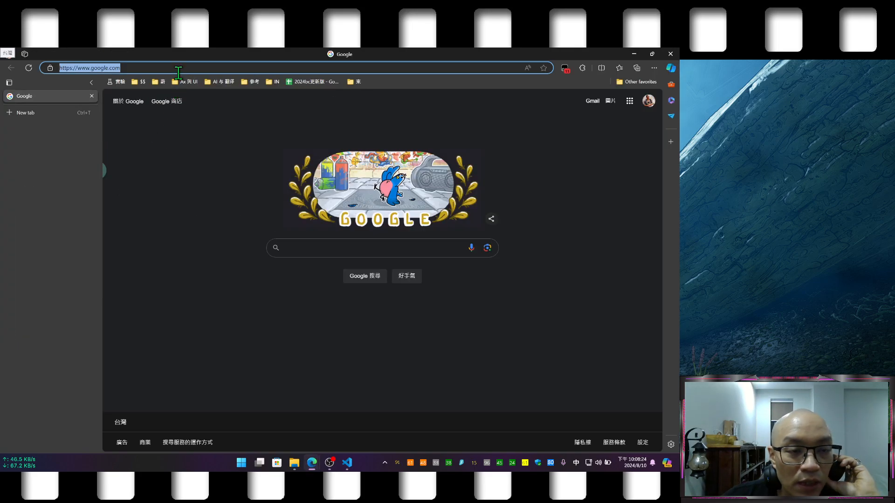
{"action": "type", "text": "reaper"}
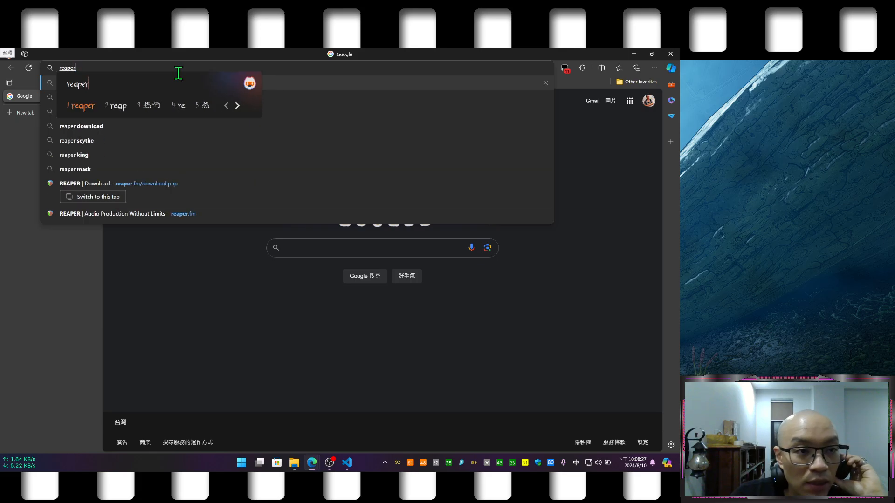
{"action": "key", "text": "Return"}
{"action": "key", "text": "Return"}
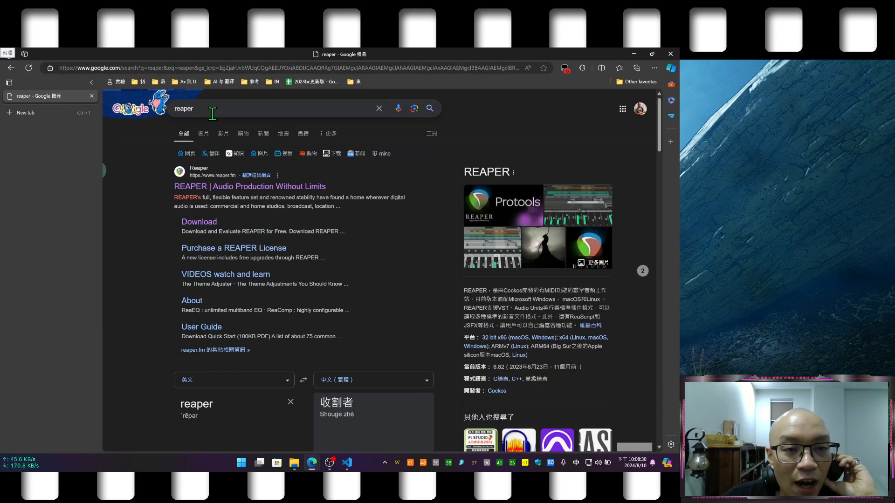
{"action": "left_click", "coordinate": [223, 192]}
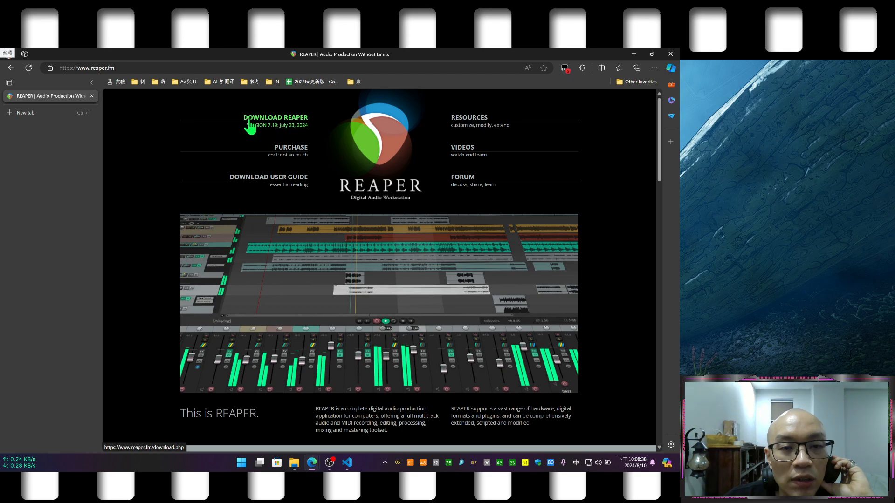
{"action": "left_click", "coordinate": [292, 122]}
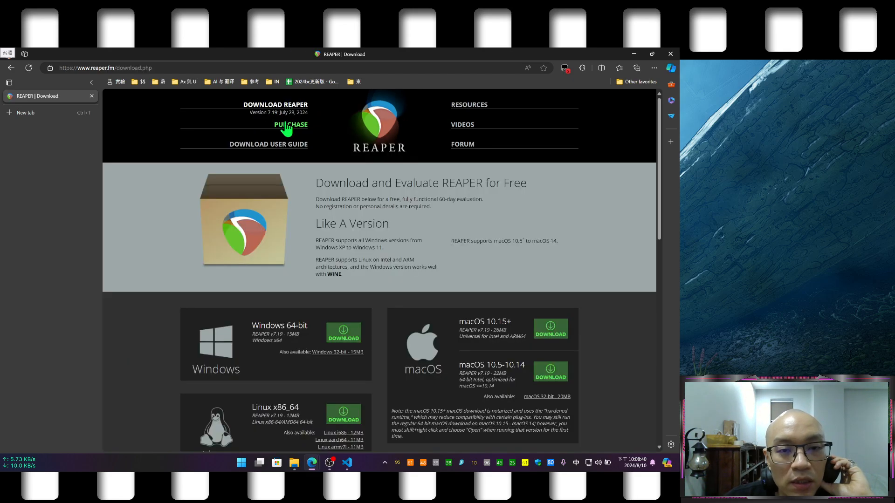
{"action": "scroll", "coordinate": [266, 349], "scroll_direction": "down", "scroll_amount": 2}
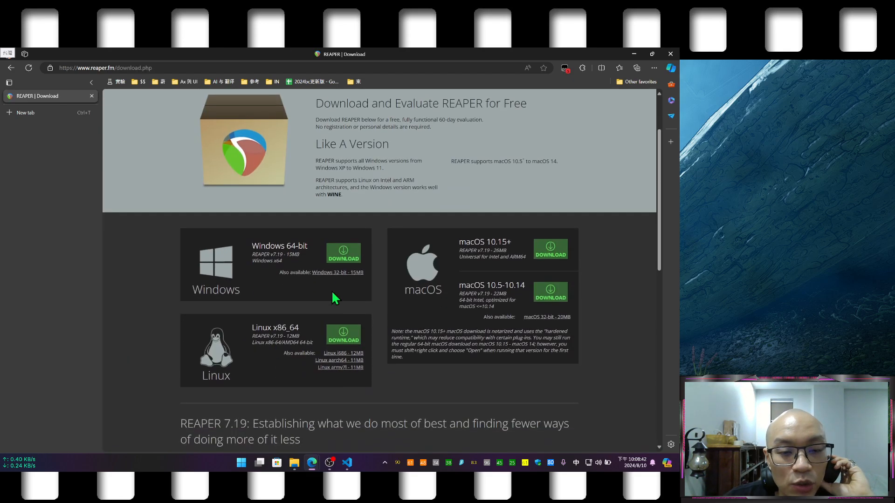
{"action": "left_click", "coordinate": [633, 54]}
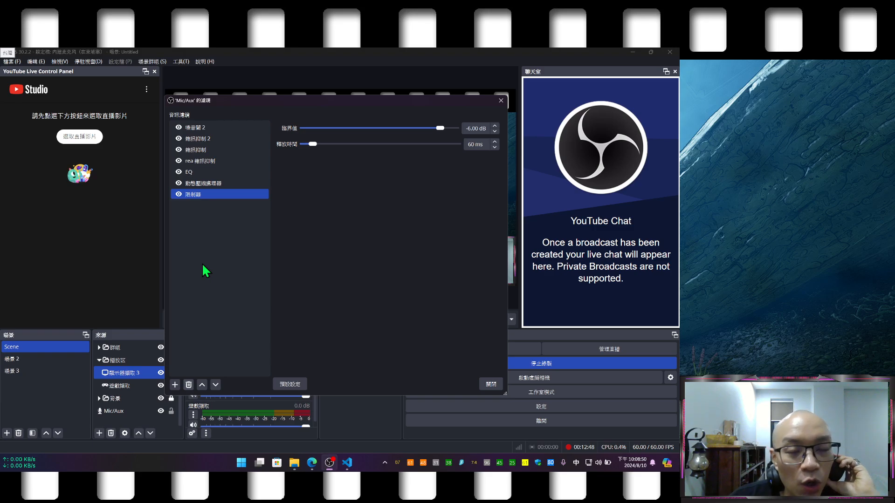
{"action": "left_click", "coordinate": [175, 384]}
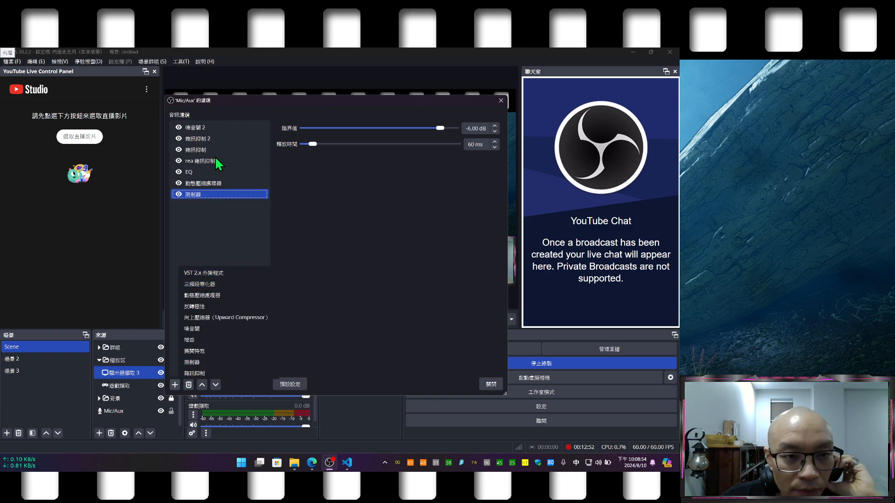
{"action": "left_click", "coordinate": [204, 275]}
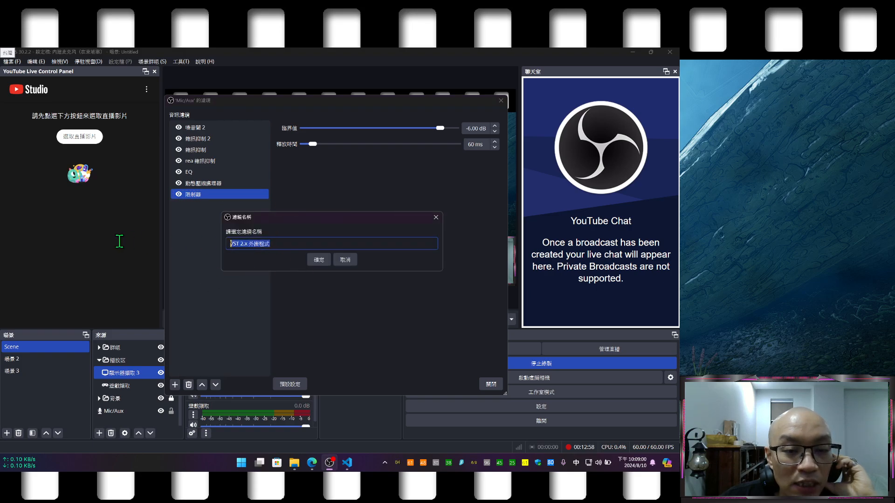
{"action": "left_click", "coordinate": [348, 260]}
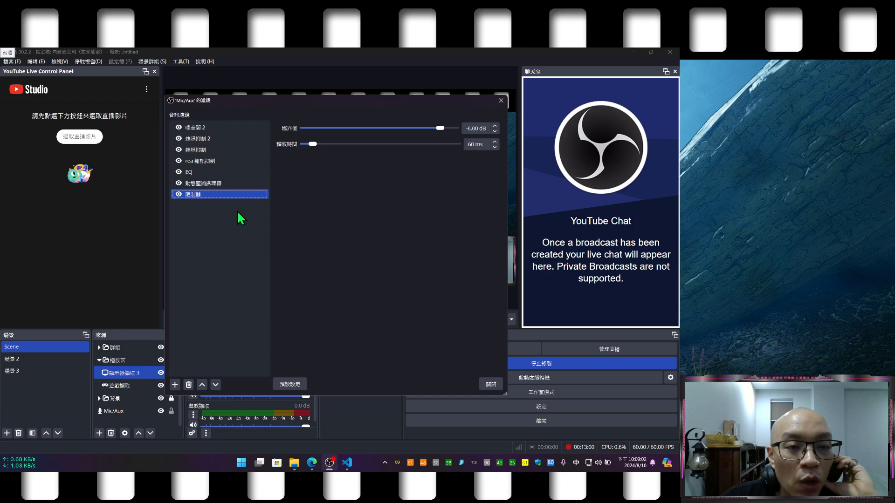
Step: Select the rea 雜訊抑制 filter and view its VST 2.x plug-in choices, keeping reafir_standalone
{"action": "left_click", "coordinate": [213, 165]}
{"action": "right_click", "coordinate": [212, 163]}
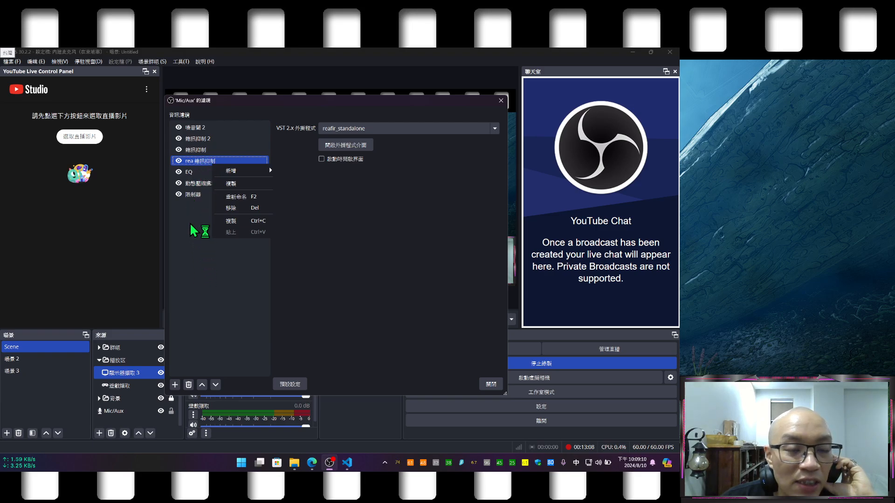
{"action": "left_click", "coordinate": [176, 384]}
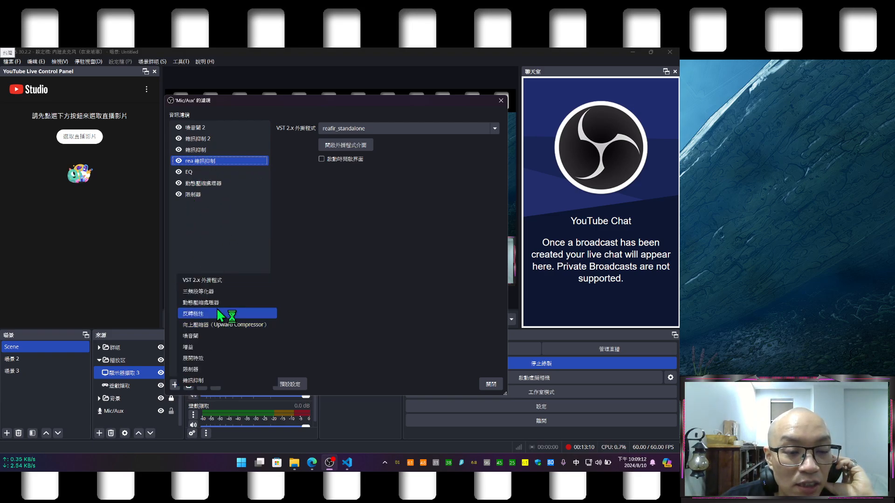
{"action": "left_click", "coordinate": [311, 211]}
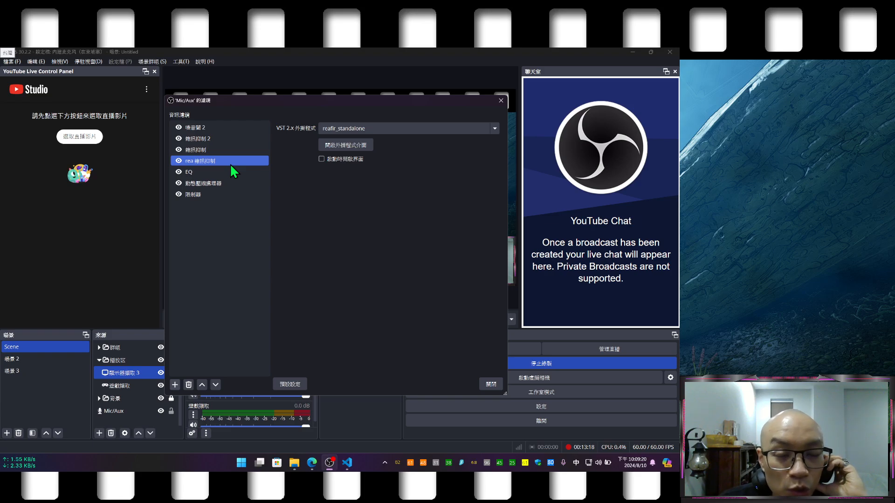
{"action": "left_click", "coordinate": [362, 128]}
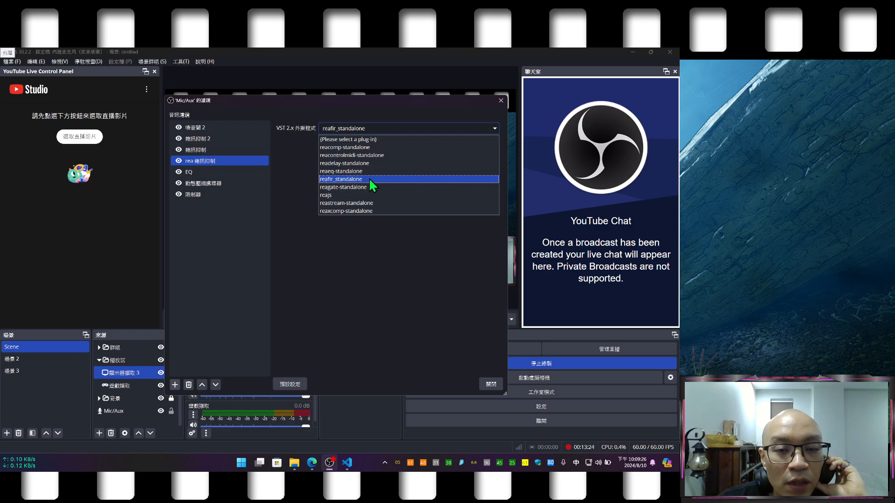
{"action": "left_click", "coordinate": [301, 188]}
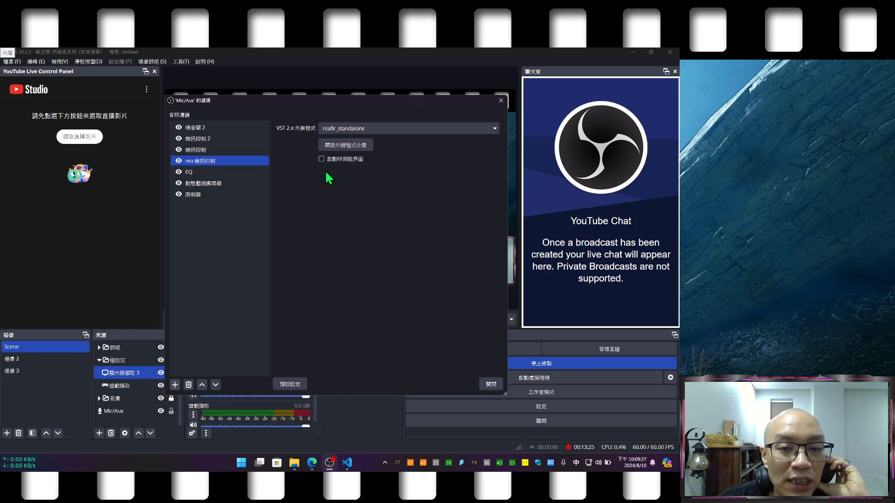
Step: Open the filter's ReaFir interface, examine the mode choices with Subtract kept and the automatic noise profile option, and close the interface
{"action": "left_click", "coordinate": [352, 146]}
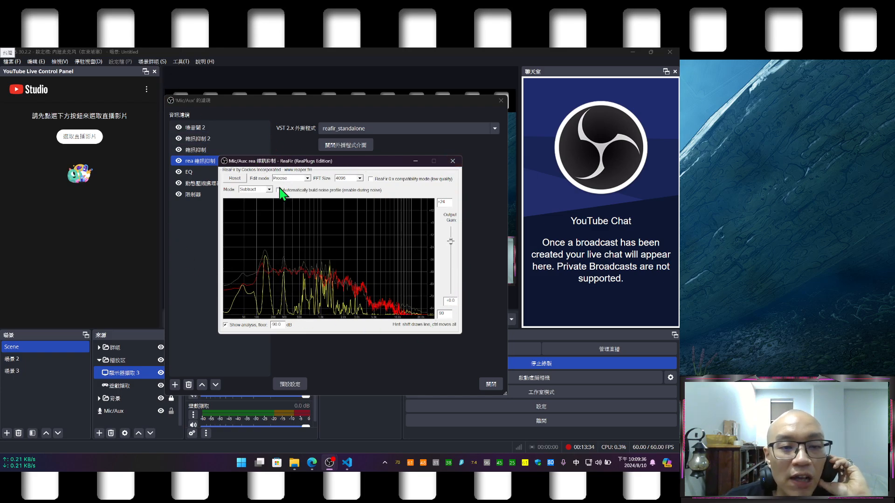
{"action": "left_click", "coordinate": [256, 191]}
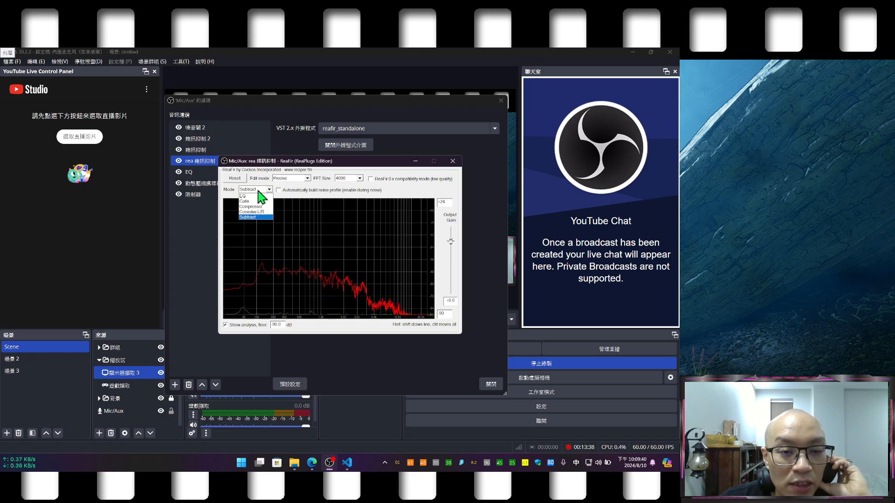
{"action": "left_click", "coordinate": [260, 191]}
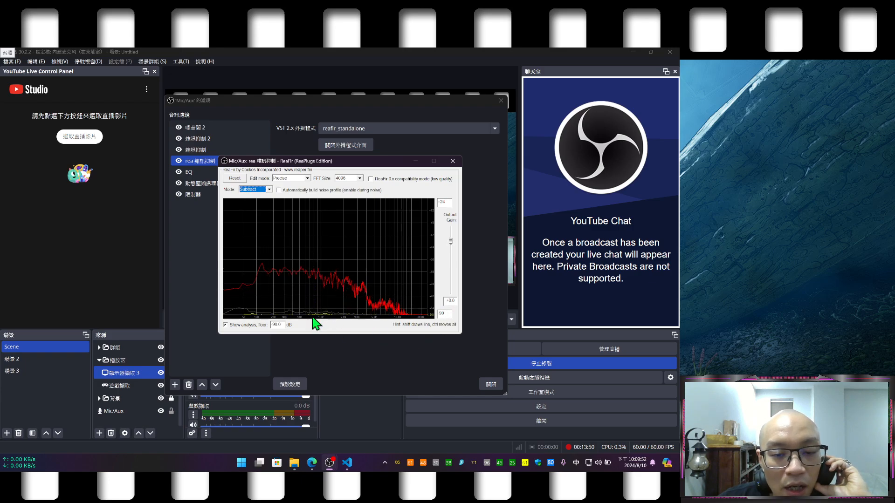
{"action": "left_click", "coordinate": [279, 190]}
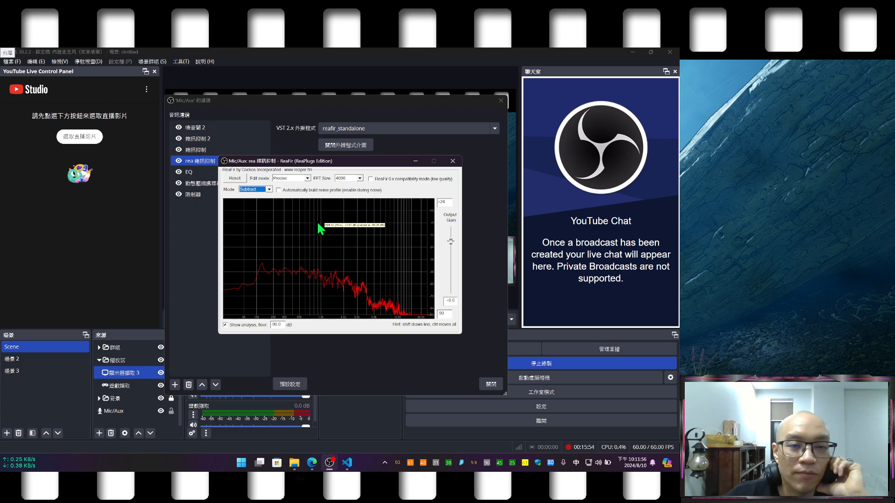
{"action": "left_click", "coordinate": [453, 161]}
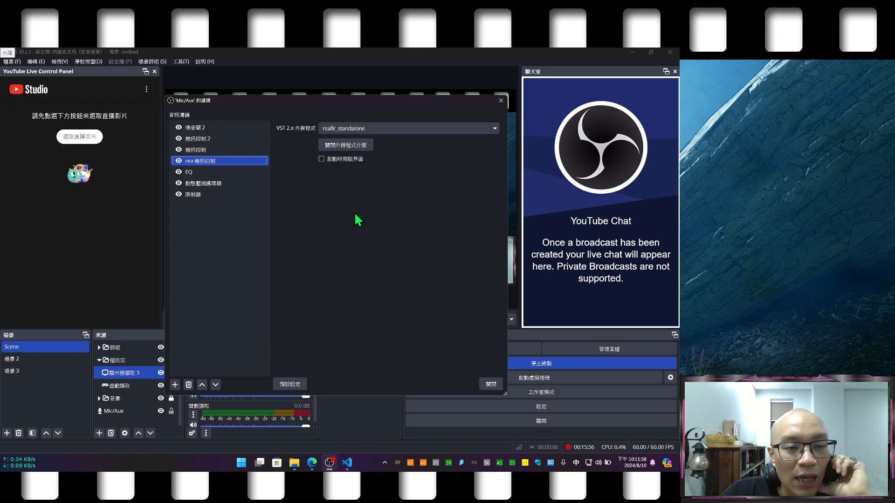
Step: Add a 三頻段等化器 filter with its default name, view its high, mid and low controls, and remove the filter
{"action": "left_click", "coordinate": [196, 176]}
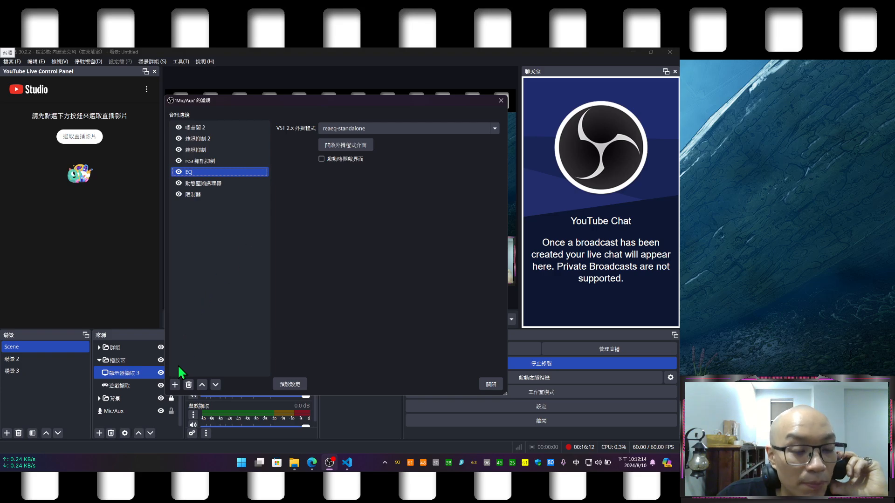
{"action": "left_click", "coordinate": [173, 382]}
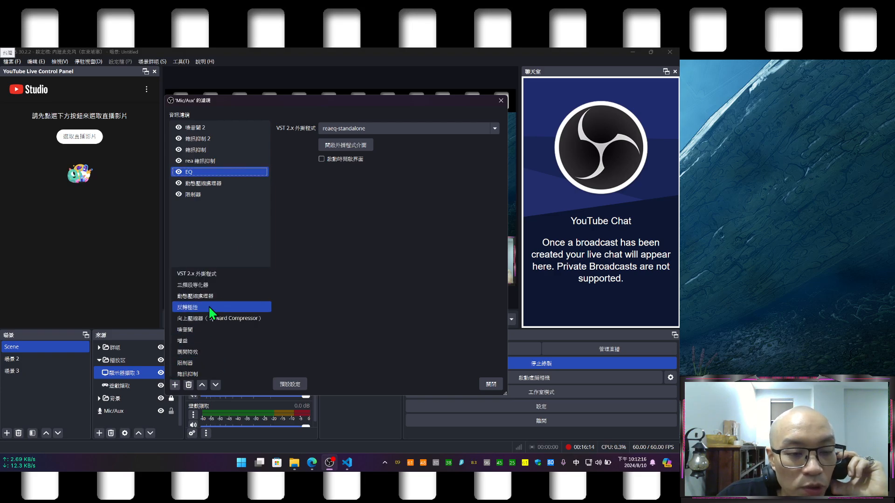
{"action": "left_click", "coordinate": [204, 286]}
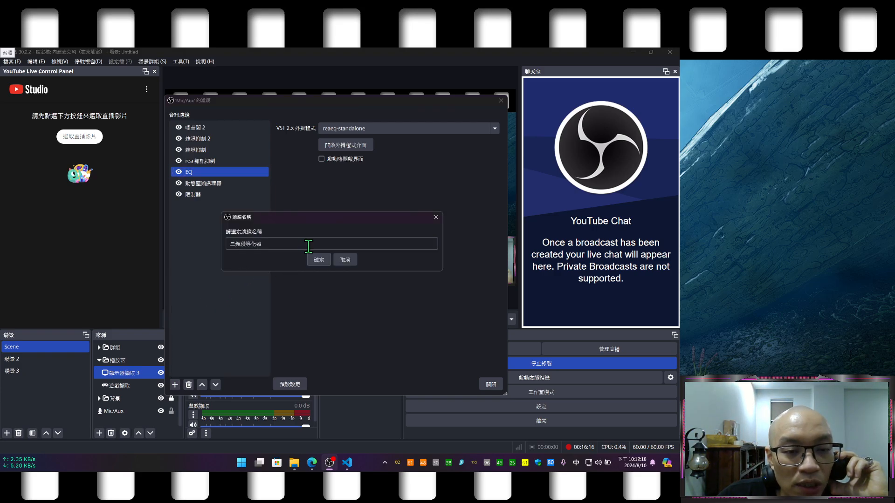
{"action": "left_click", "coordinate": [319, 261]}
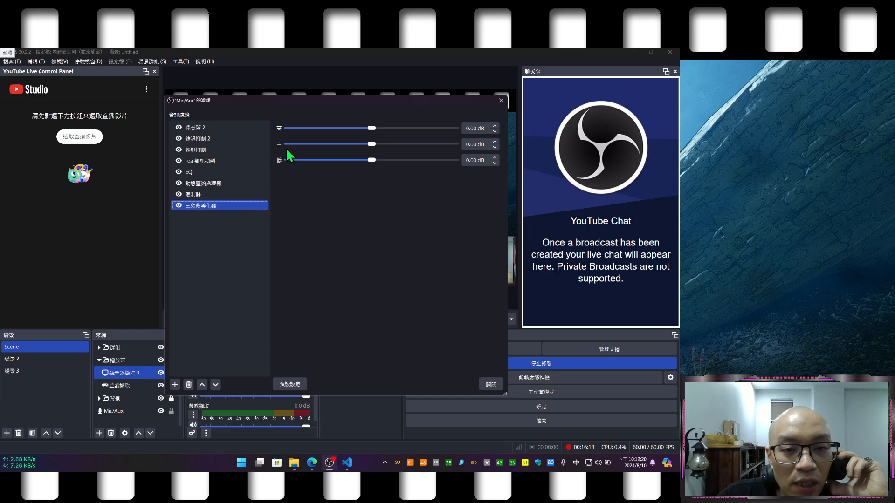
{"action": "right_click", "coordinate": [233, 203]}
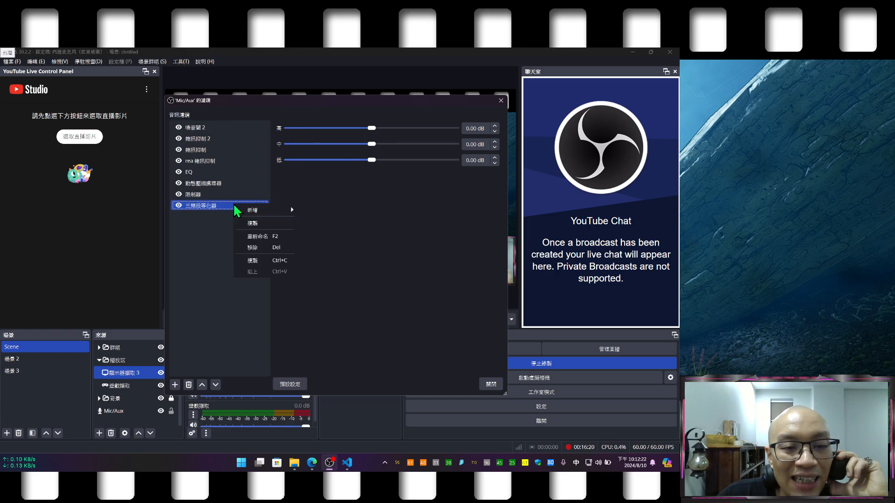
{"action": "left_click", "coordinate": [255, 250]}
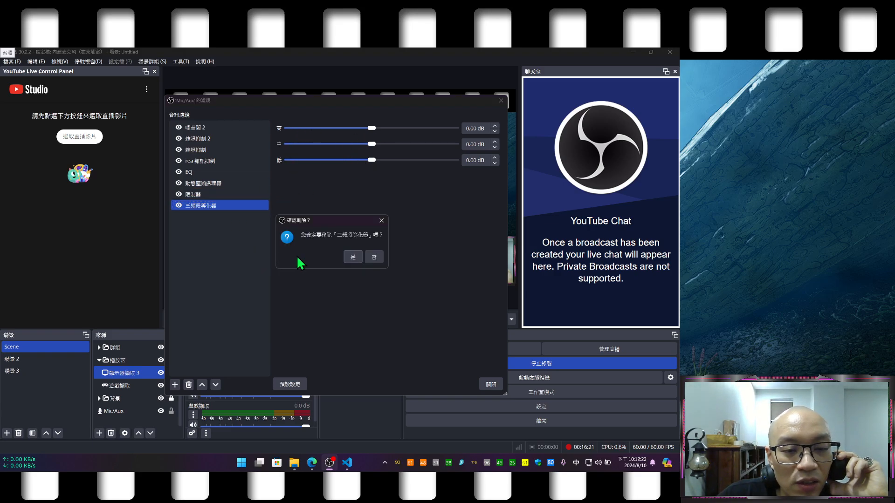
{"action": "left_click", "coordinate": [352, 258]}
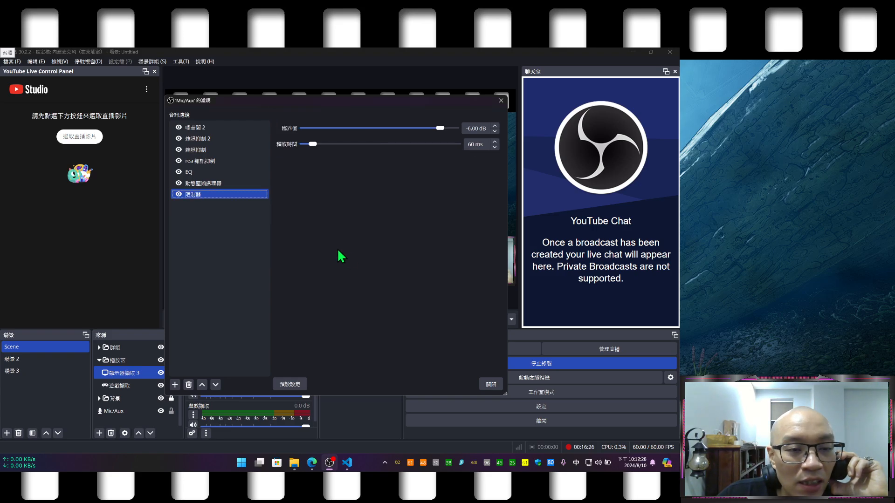
Step: Open the EQ filter's ReaEQ interface, read the equalizer band notes in Visual Studio Code, and minimize the notes
{"action": "left_click", "coordinate": [205, 173]}
{"action": "left_click", "coordinate": [368, 147]}
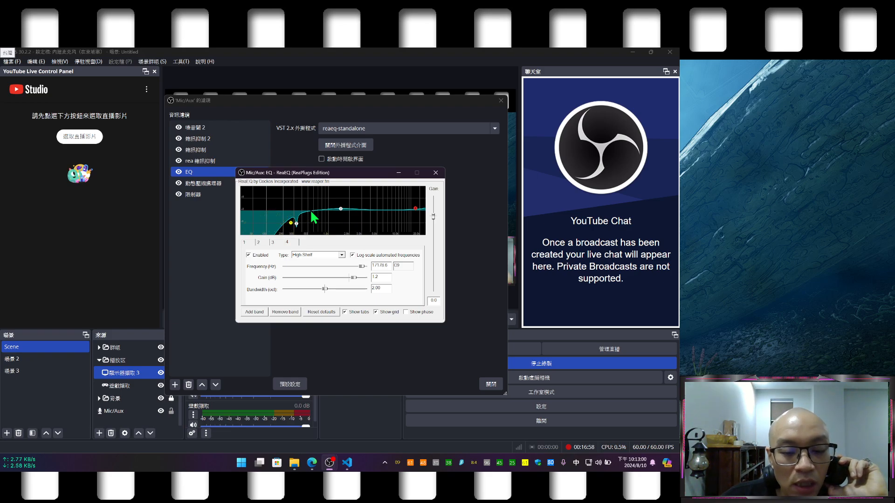
{"action": "left_click", "coordinate": [352, 464]}
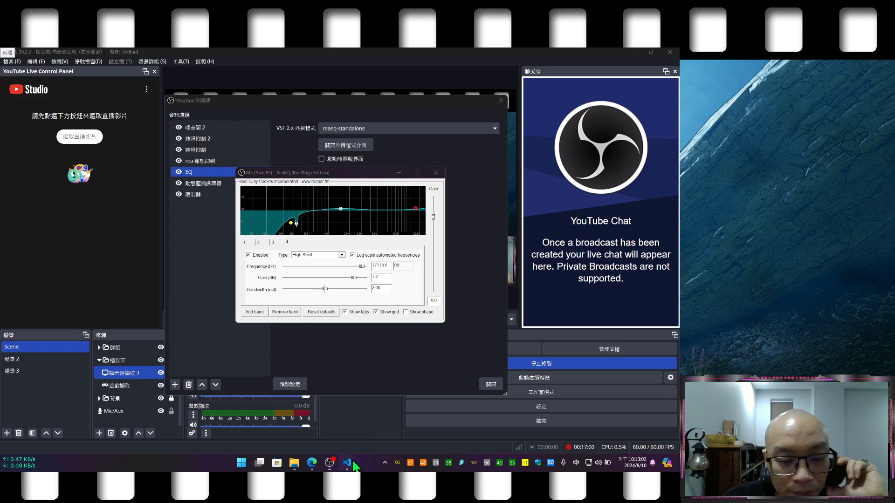
{"action": "scroll", "coordinate": [189, 238], "scroll_direction": "up", "scroll_amount": 3}
{"action": "scroll", "coordinate": [188, 238], "scroll_direction": "up", "scroll_amount": 4}
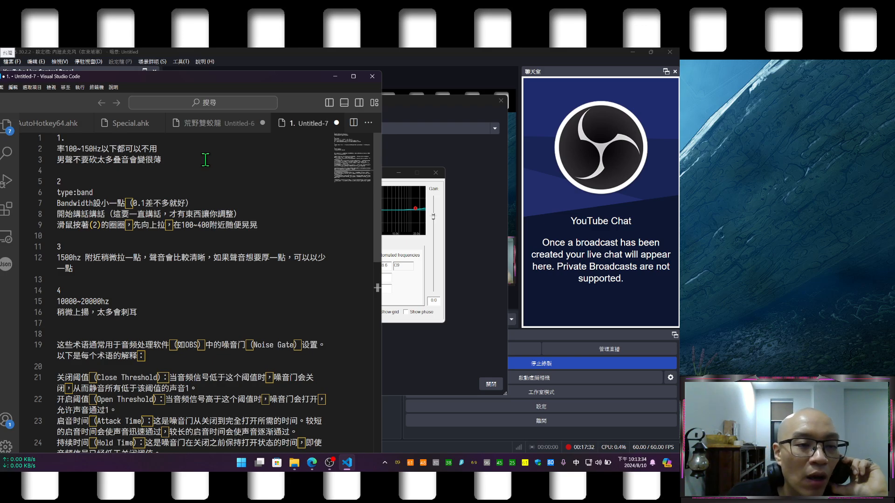
{"action": "left_click", "coordinate": [335, 76]}
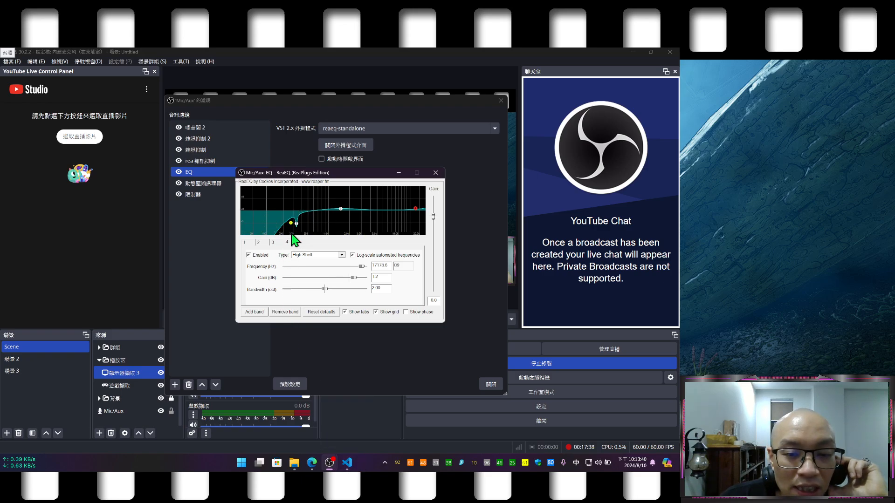
Step: Try the Low Pass type on ReaEQ band 1 and set the band back to High Pass
{"action": "left_click", "coordinate": [254, 246]}
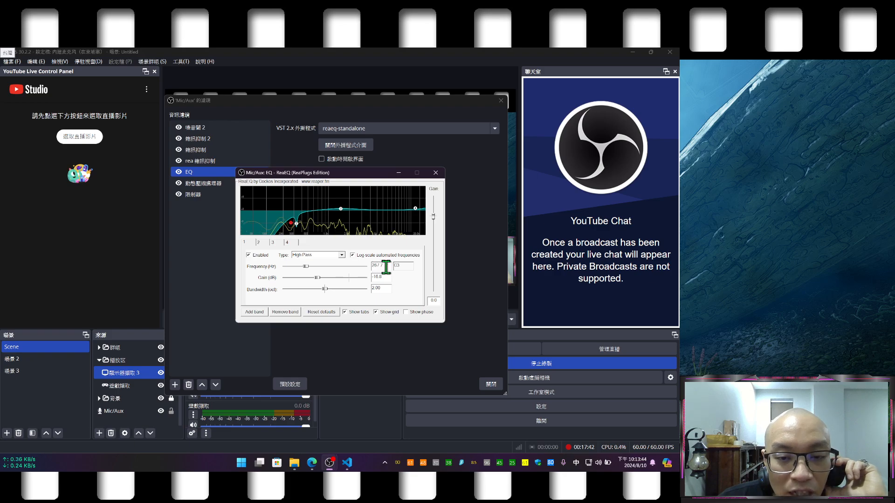
{"action": "left_click", "coordinate": [315, 255]}
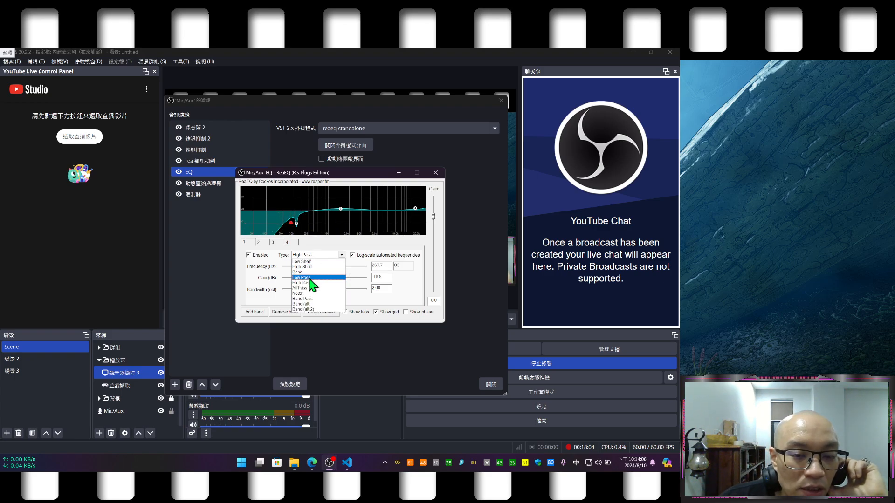
{"action": "left_click", "coordinate": [312, 277]}
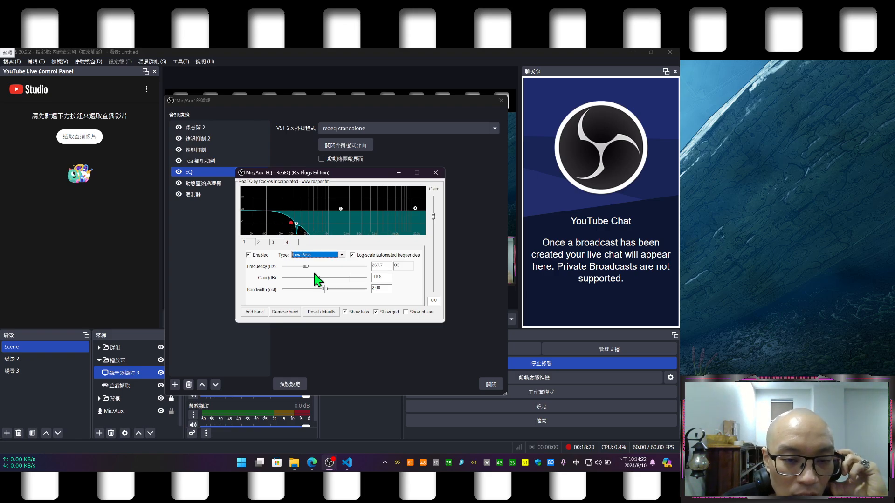
{"action": "left_click", "coordinate": [316, 256]}
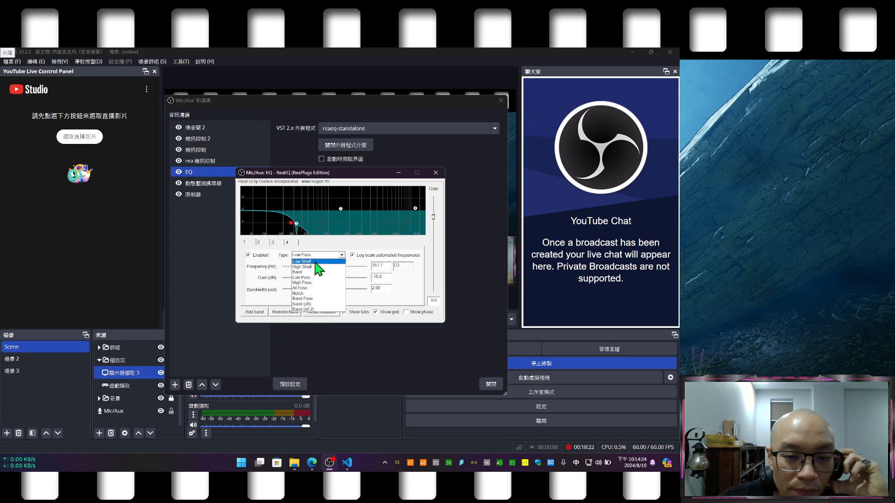
{"action": "left_click", "coordinate": [317, 284]}
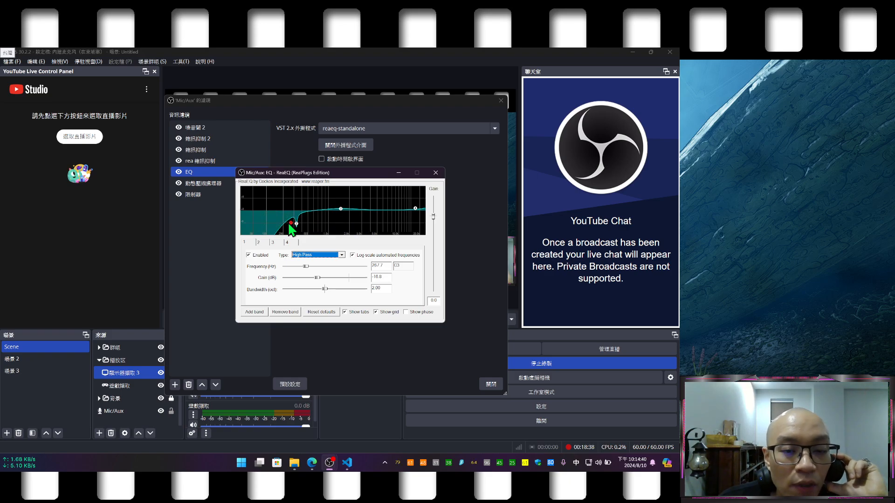
Step: Read the band 2 notes on type and bandwidth in Visual Studio Code, highlight the 0.1 bandwidth value, and minimize the notes
{"action": "left_click", "coordinate": [347, 467]}
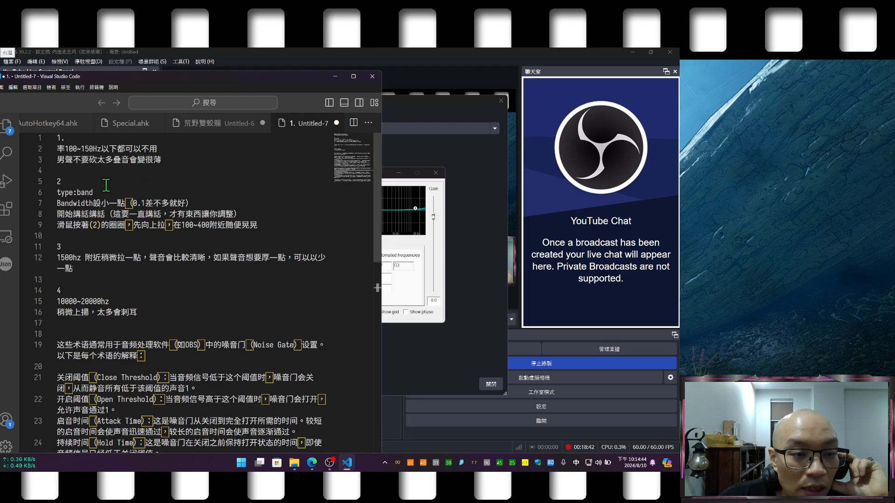
{"action": "left_click_drag", "start_coordinate": [56, 192], "coordinate": [148, 203]}
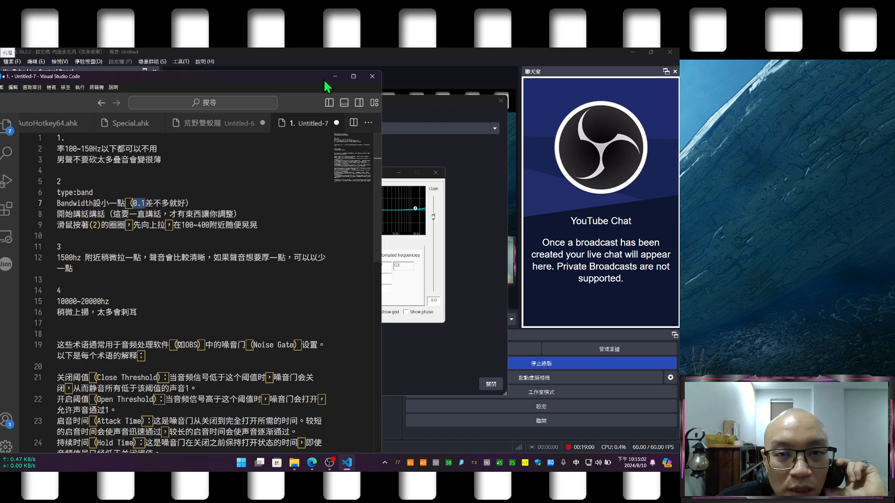
{"action": "left_click", "coordinate": [336, 76]}
Step: Examine the band 2 and band 3 points on the ReaEQ curve and band 3's frequency, gain and bandwidth settings
{"action": "mouse_move", "coordinate": [296, 225]}
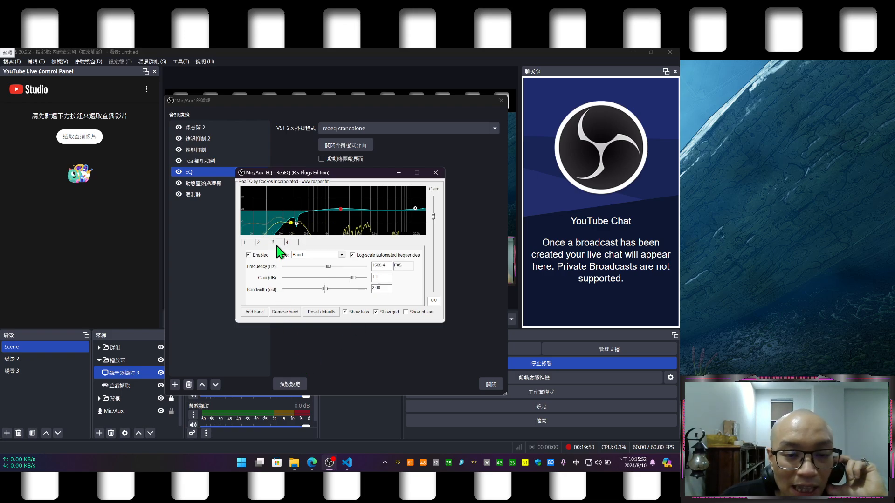
{"action": "left_click", "coordinate": [341, 208]}
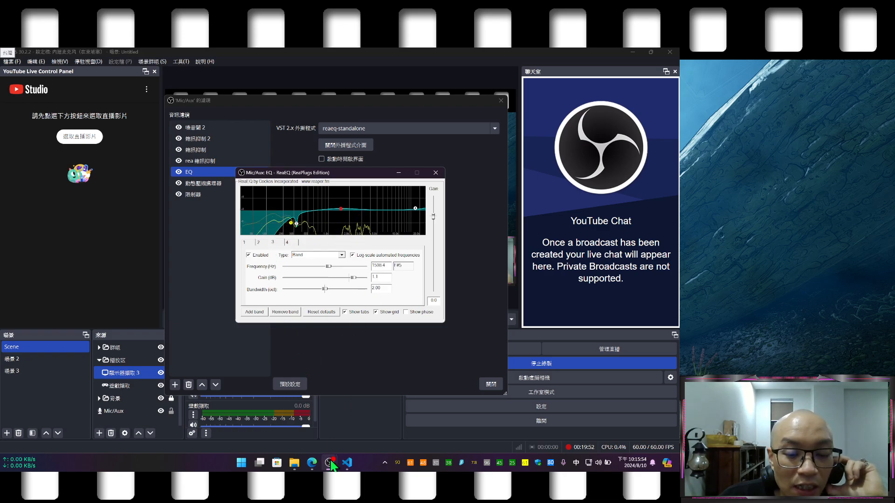
{"action": "mouse_move", "coordinate": [344, 466]}
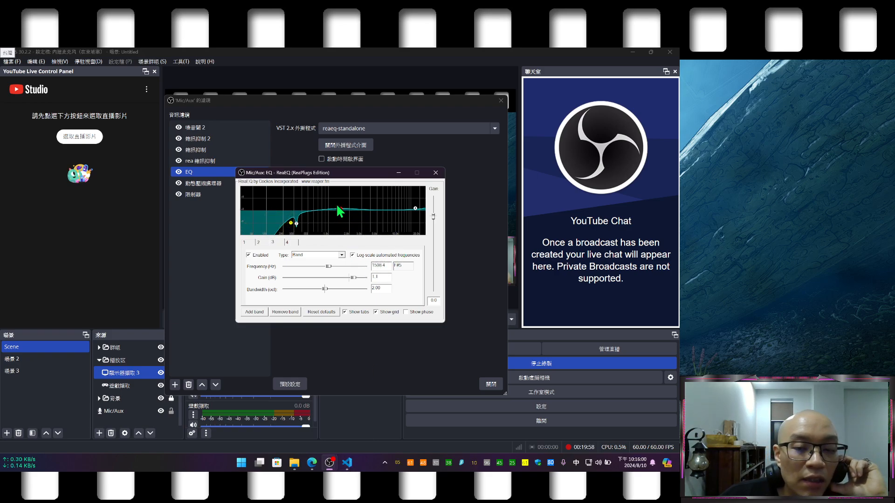
{"action": "mouse_move", "coordinate": [340, 213]}
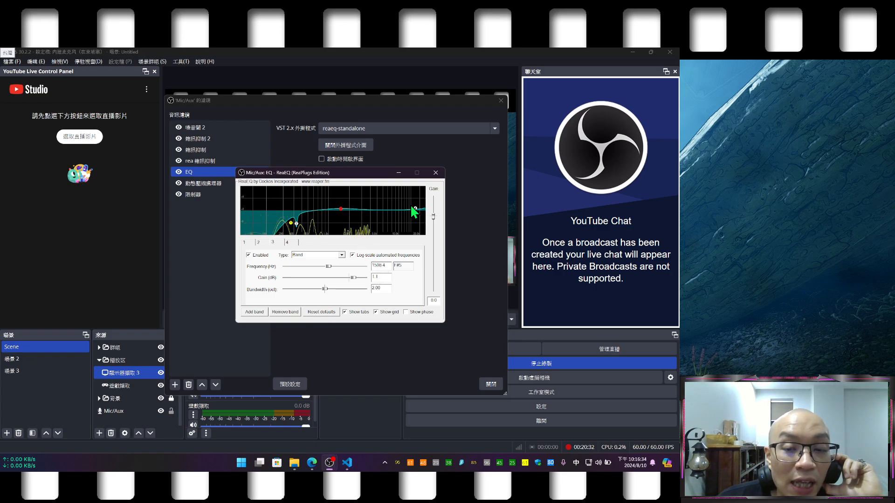
Step: Read the band 3 and band 4 notes in Visual Studio Code, minimize them, and view band 4 in ReaEQ
{"action": "left_click", "coordinate": [346, 462]}
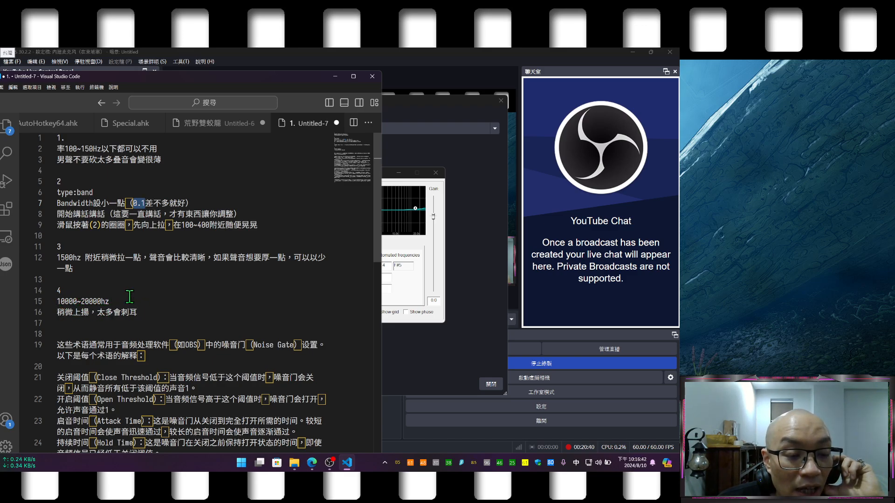
{"action": "left_click", "coordinate": [334, 76]}
{"action": "left_click", "coordinate": [294, 242]}
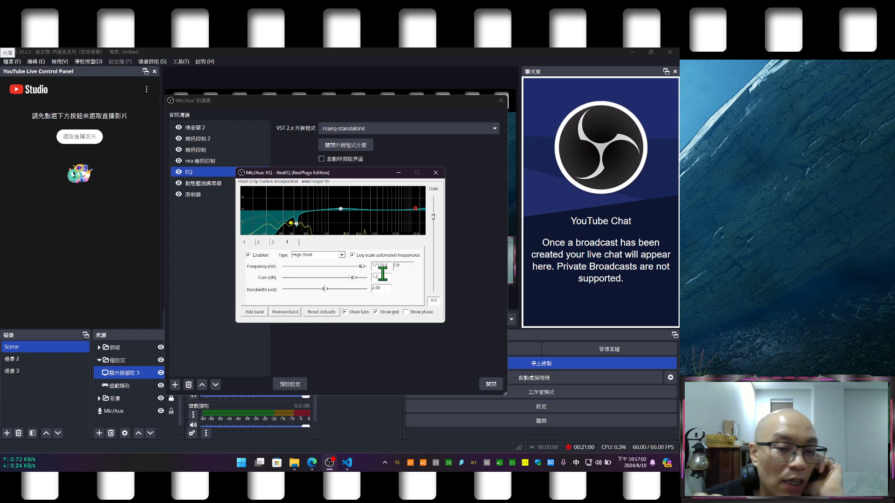
Step: Review the settings of ReaEQ bands 2 and 1 and close the ReaEQ interface
{"action": "left_click", "coordinate": [257, 244]}
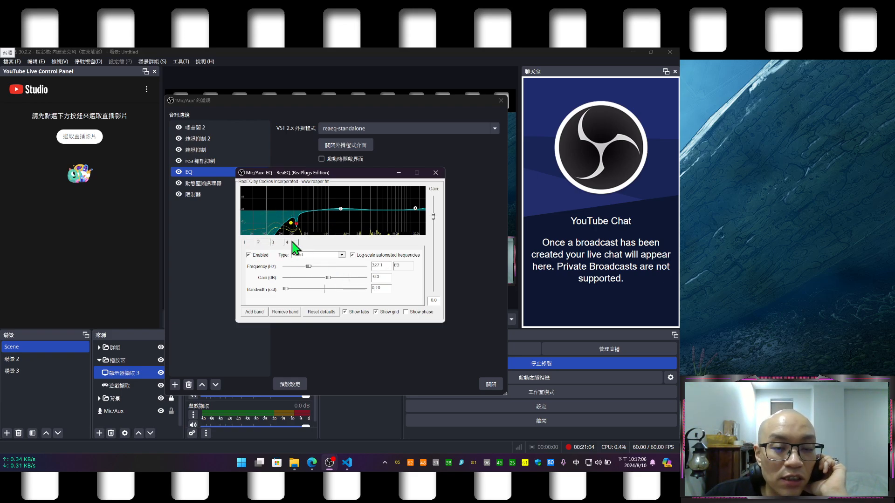
{"action": "left_click", "coordinate": [243, 243]}
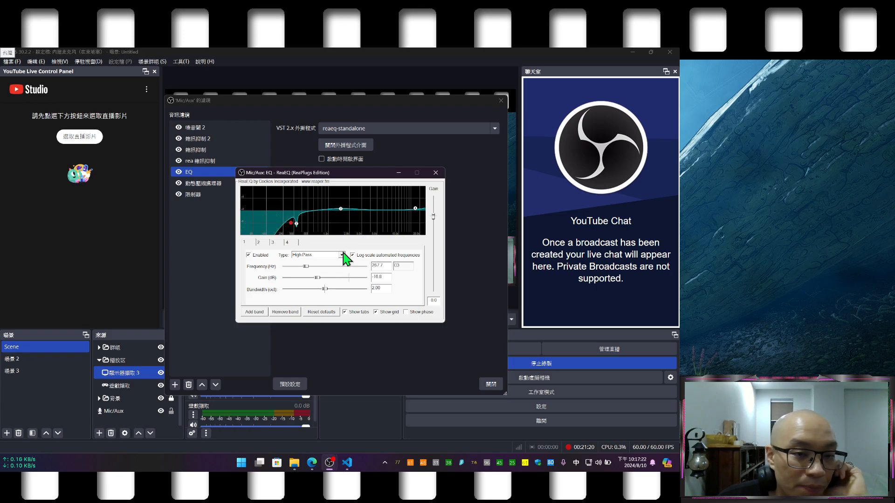
{"action": "left_click", "coordinate": [435, 172]}
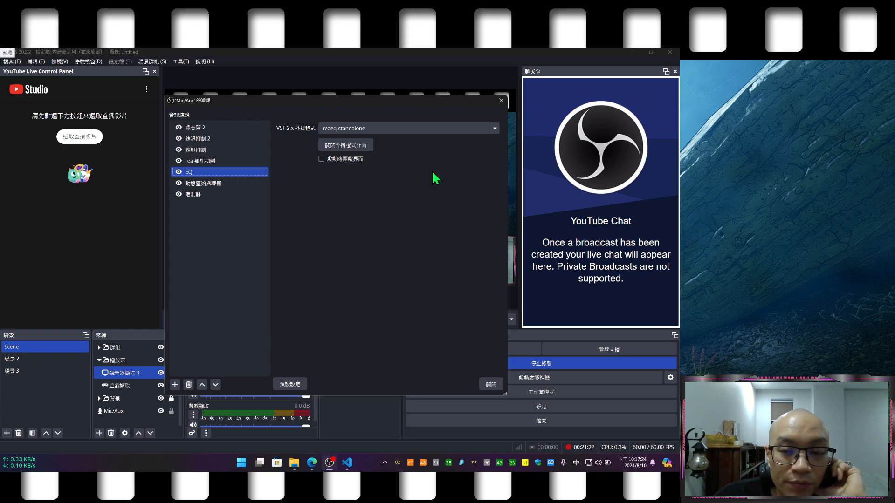
Step: Show the microphone's compressor filter (動態壓縮處理器) and find the ratio, threshold, attack and release notes in Visual Studio Code
{"action": "left_click", "coordinate": [209, 183]}
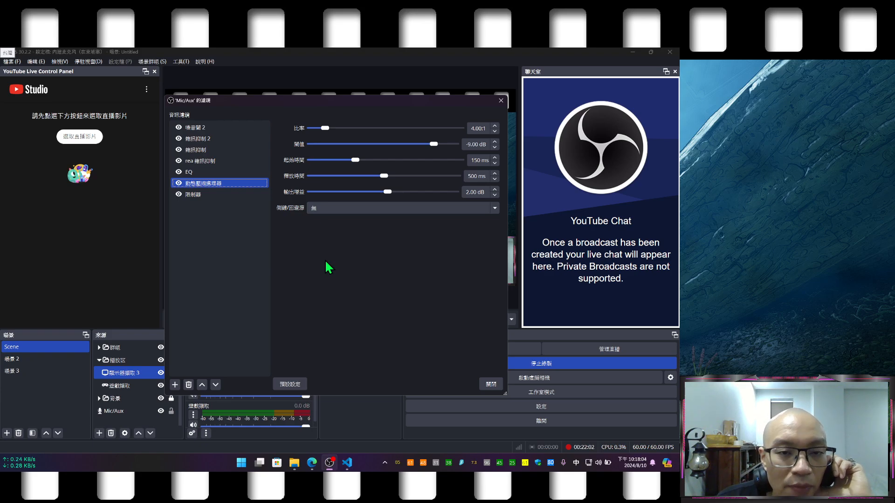
{"action": "left_click", "coordinate": [347, 462]}
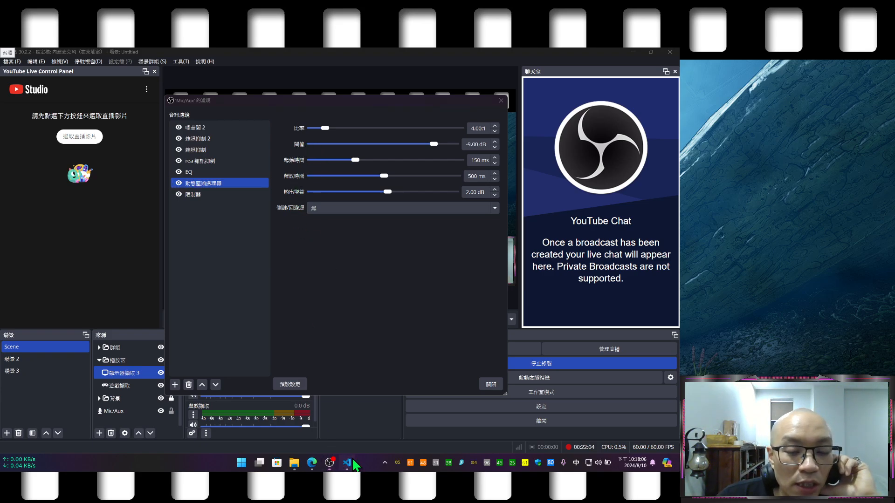
{"action": "scroll", "coordinate": [224, 277], "scroll_direction": "down", "scroll_amount": 3}
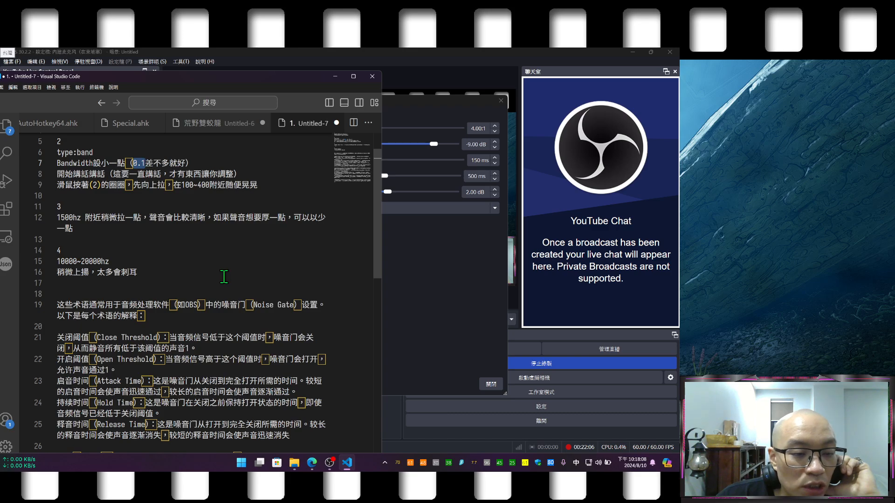
{"action": "scroll", "coordinate": [224, 277], "scroll_direction": "down", "scroll_amount": 2}
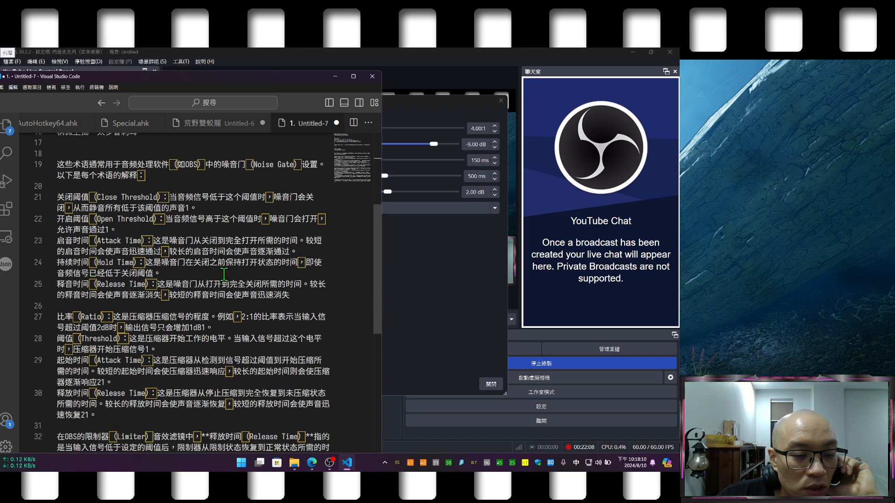
{"action": "scroll", "coordinate": [224, 274], "scroll_direction": "down", "scroll_amount": 1}
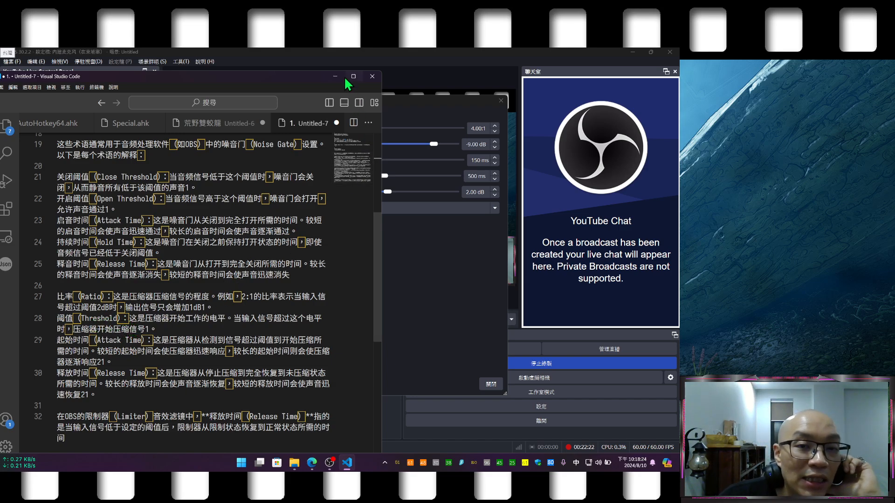
Step: Arrange the Mic/Aux filters window and the Visual Studio Code notes side by side to compare the compressor settings with their explanations
{"action": "left_click_drag", "start_coordinate": [302, 80], "coordinate": [628, 263]}
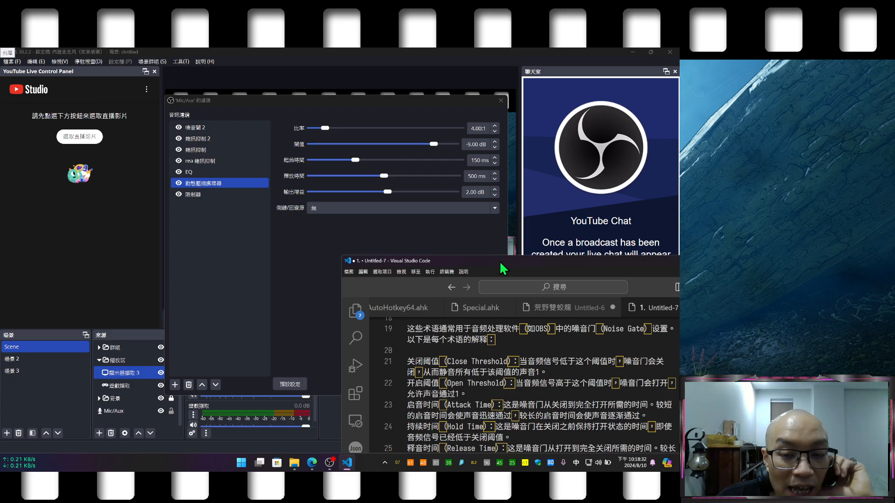
{"action": "left_click_drag", "start_coordinate": [361, 108], "coordinate": [240, 76]}
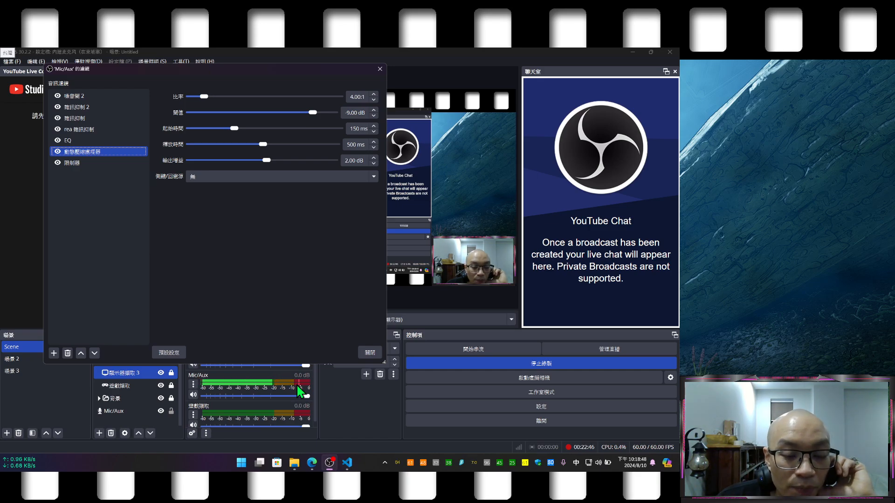
{"action": "mouse_move", "coordinate": [346, 462]}
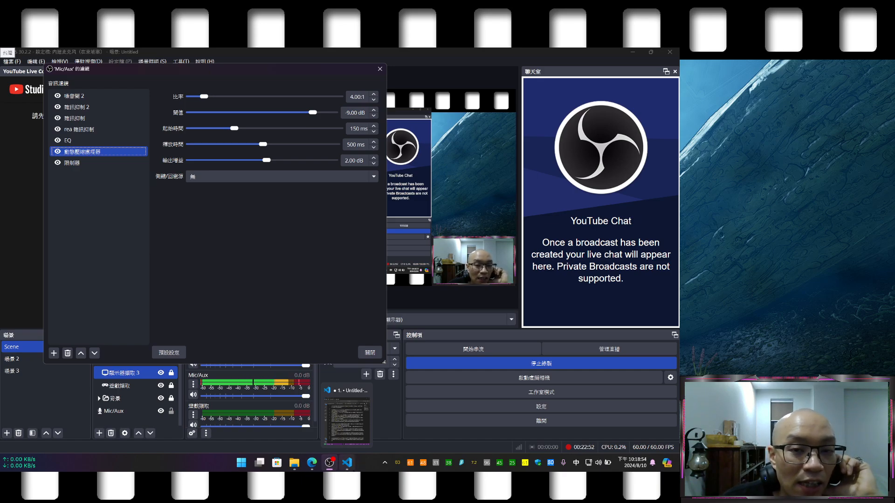
{"action": "left_click", "coordinate": [348, 463]}
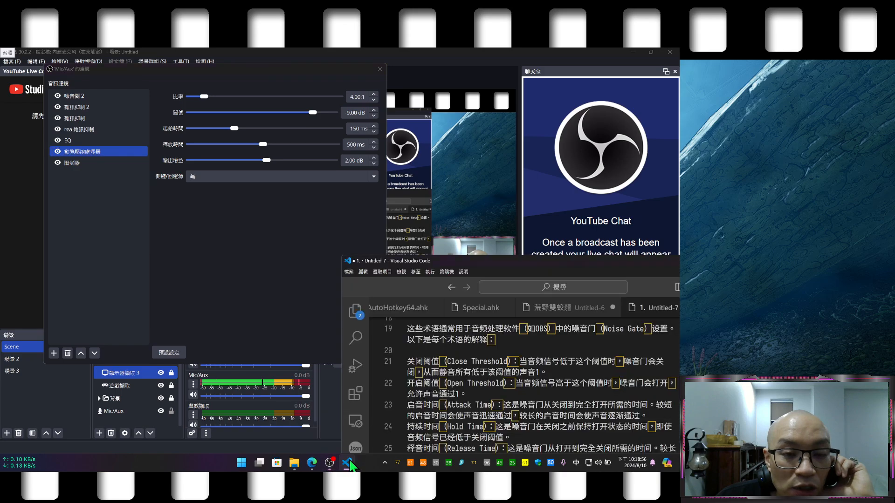
{"action": "left_click_drag", "start_coordinate": [449, 266], "coordinate": [431, 140]}
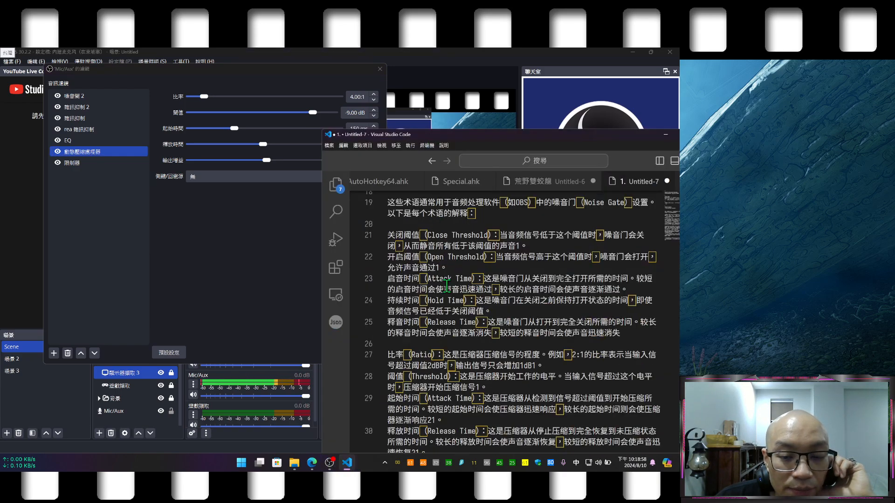
{"action": "scroll", "coordinate": [445, 287], "scroll_direction": "down", "scroll_amount": 3}
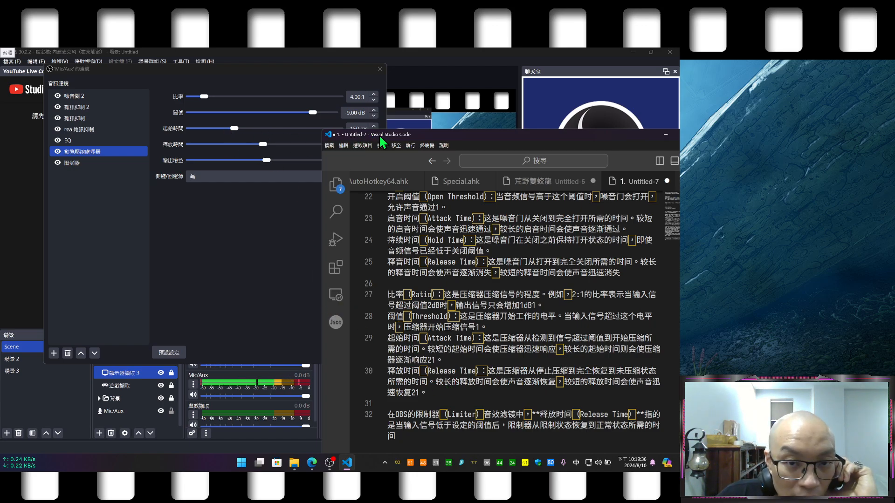
{"action": "left_click_drag", "start_coordinate": [373, 140], "coordinate": [456, 114]}
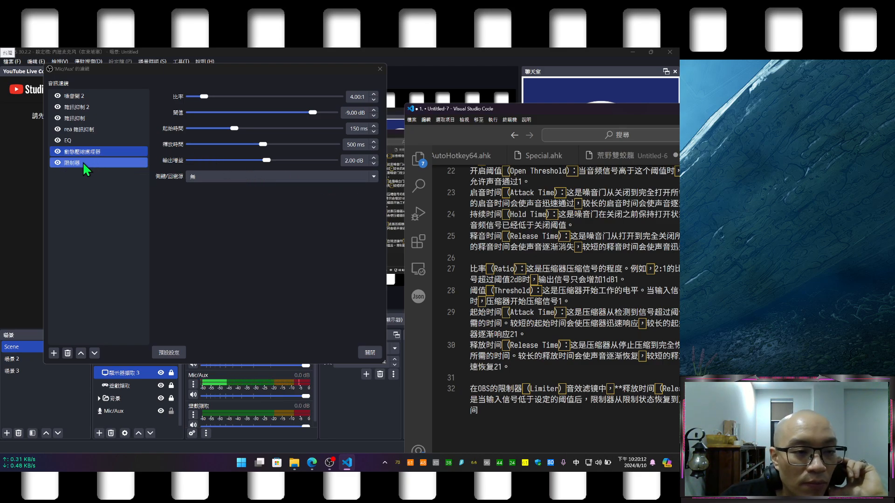
Step: Show the limiter filter (限制器) settings, read the limiter release time note in Visual Studio Code, and minimize the notes
{"action": "left_click", "coordinate": [107, 163]}
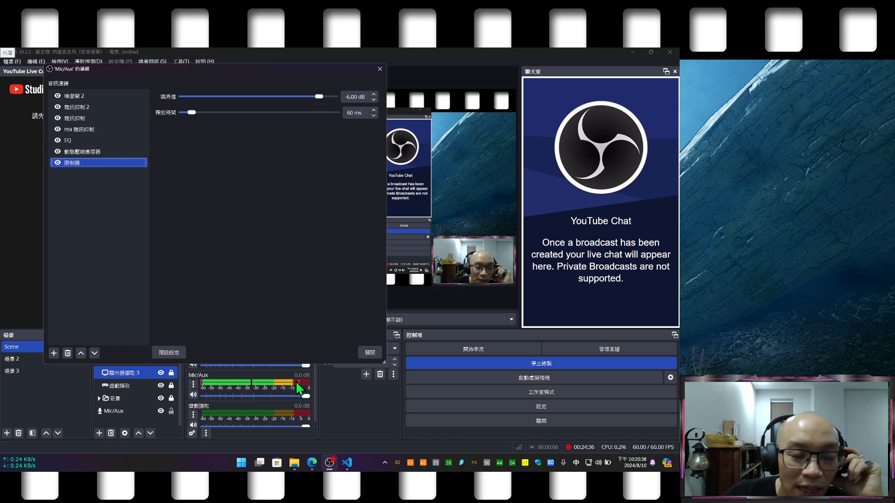
{"action": "left_click", "coordinate": [58, 163]}
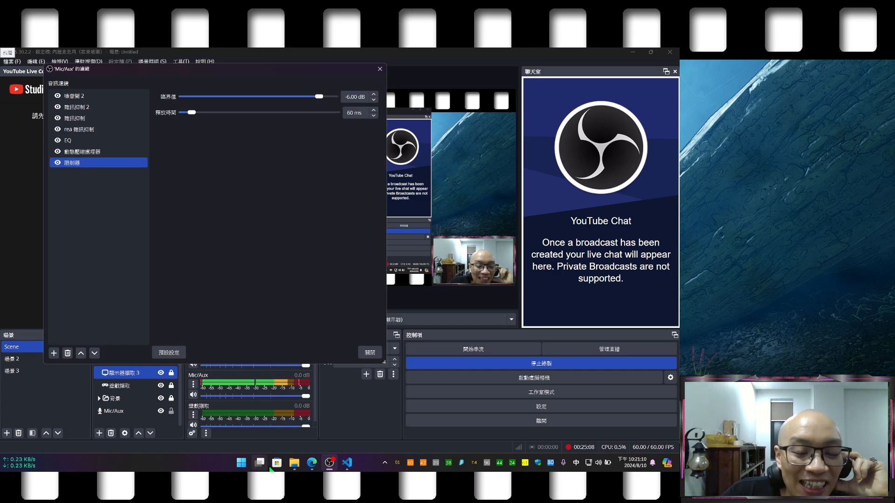
{"action": "left_click", "coordinate": [347, 462]}
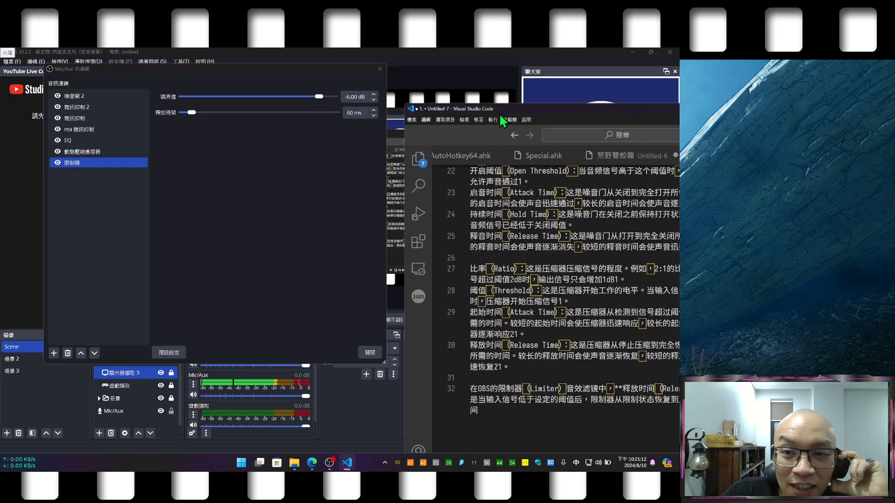
{"action": "left_click_drag", "start_coordinate": [499, 111], "coordinate": [246, 63]}
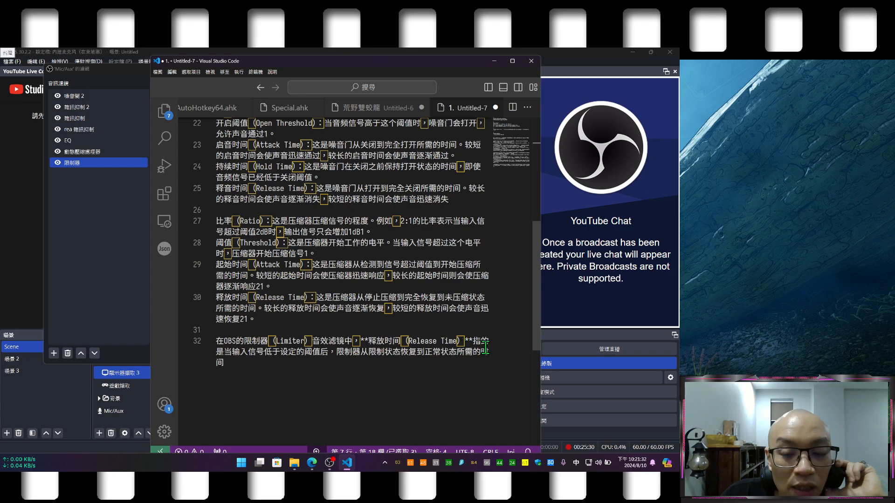
{"action": "left_click", "coordinate": [498, 64]}
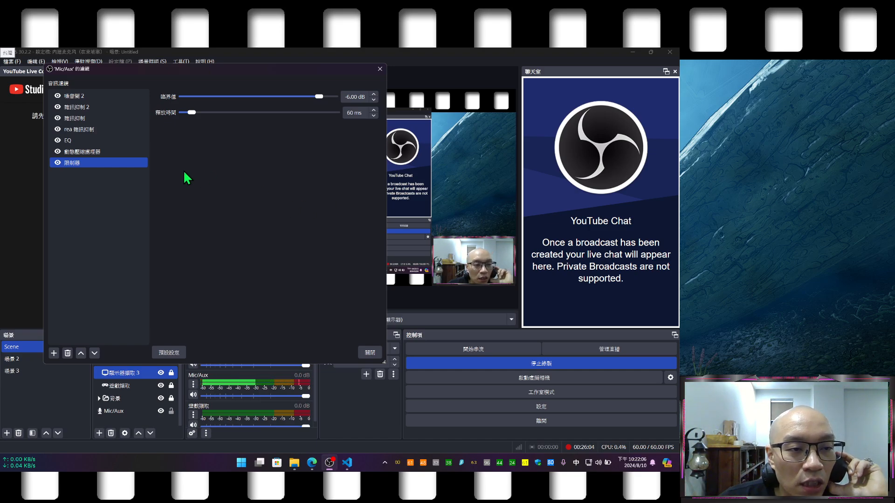
Step: Try placing the limiter (限制器) above the compressor (動態壓縮處理器) in the filter order and move it back below
{"action": "left_click_drag", "start_coordinate": [82, 166], "coordinate": [82, 148]}
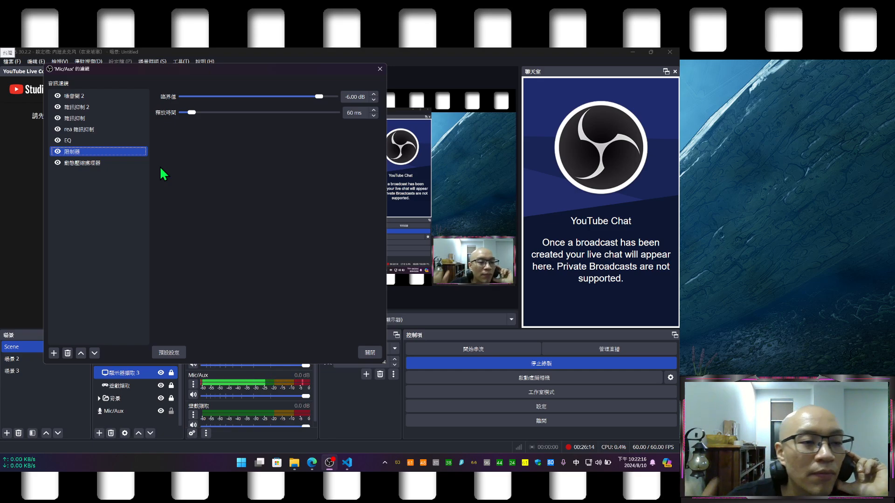
{"action": "left_click", "coordinate": [121, 162]}
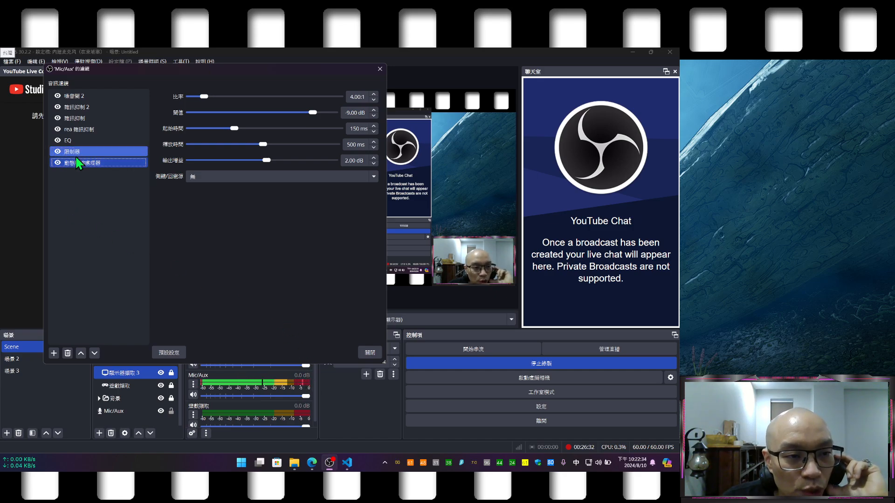
{"action": "left_click_drag", "start_coordinate": [75, 153], "coordinate": [74, 169]}
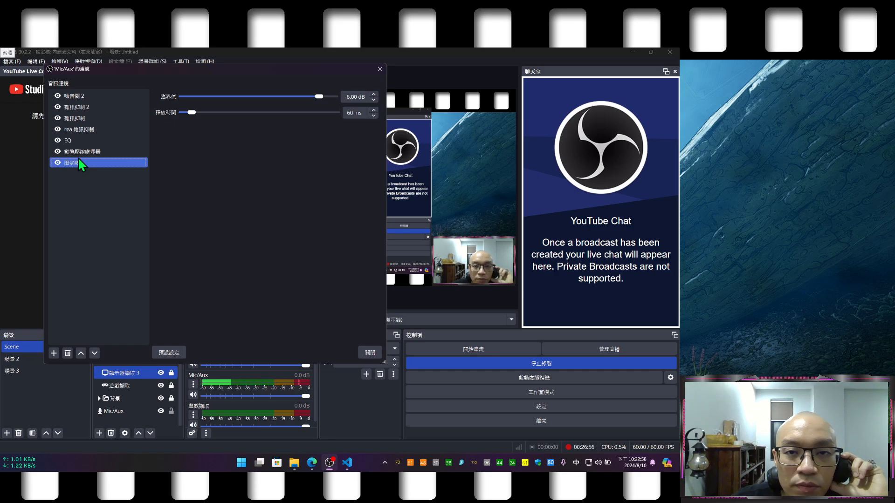
Step: Close the Mic/Aux filters and open the compressor filter (動態壓縮處理器) of the game capture source (遊戲擷取)
{"action": "left_click", "coordinate": [380, 70]}
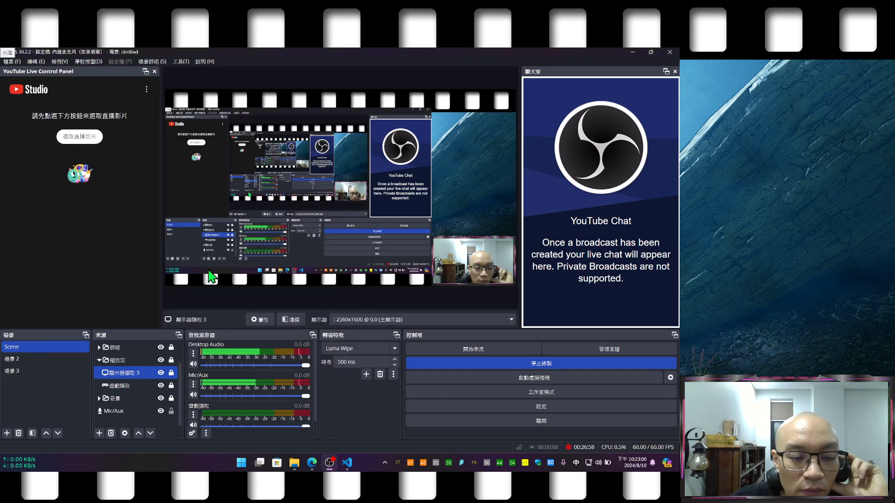
{"action": "left_click", "coordinate": [166, 348]}
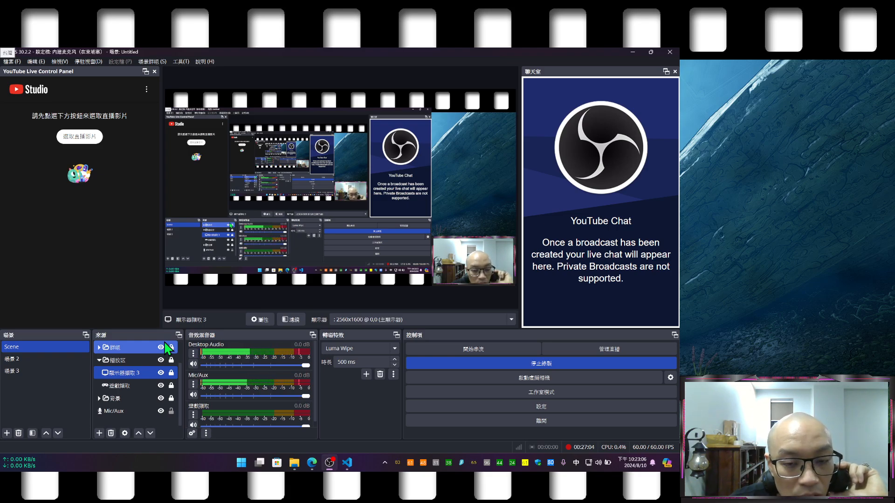
{"action": "left_click", "coordinate": [122, 386], "text": "ctrl"}
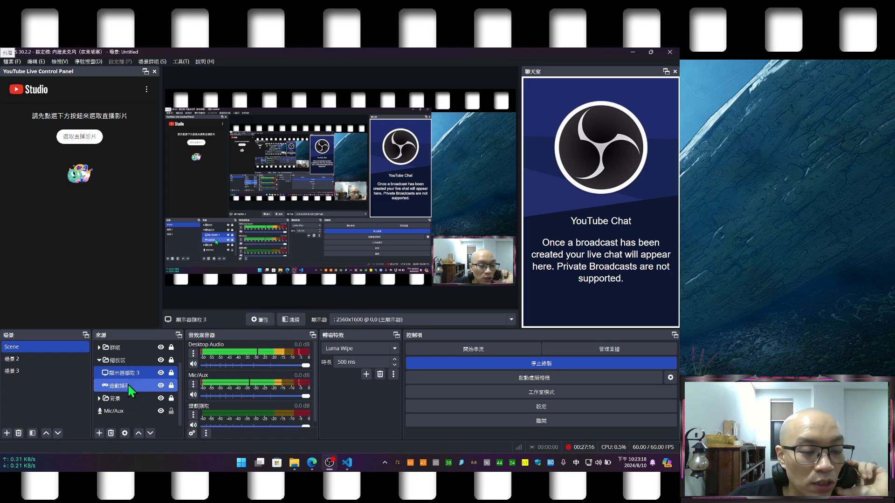
{"action": "right_click", "coordinate": [128, 384]}
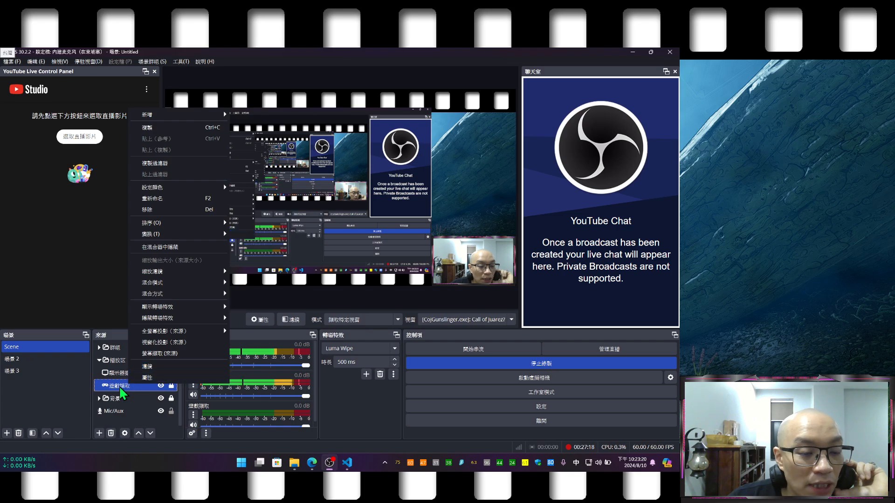
{"action": "left_click", "coordinate": [118, 386]}
{"action": "right_click", "coordinate": [122, 383]}
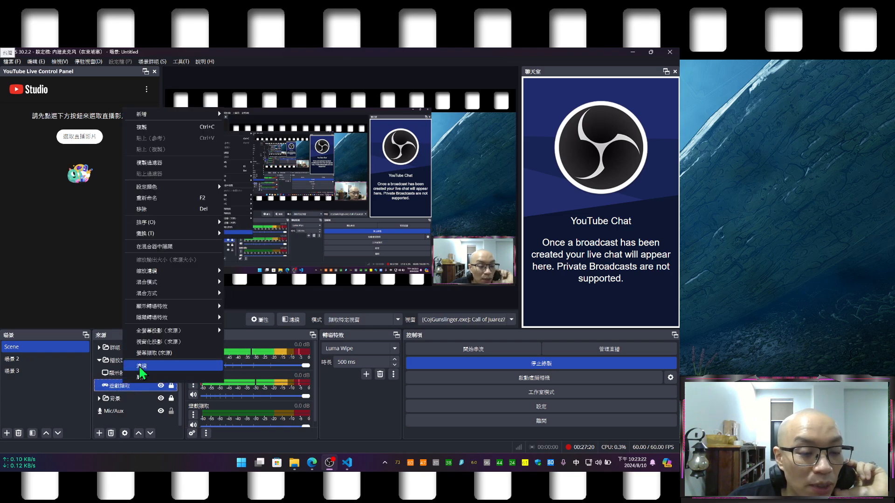
{"action": "left_click", "coordinate": [141, 367]}
{"action": "left_click", "coordinate": [223, 140]}
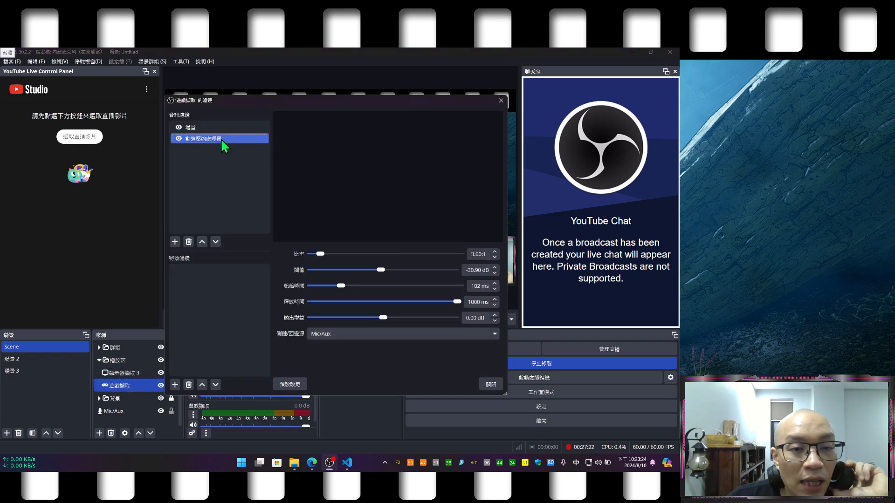